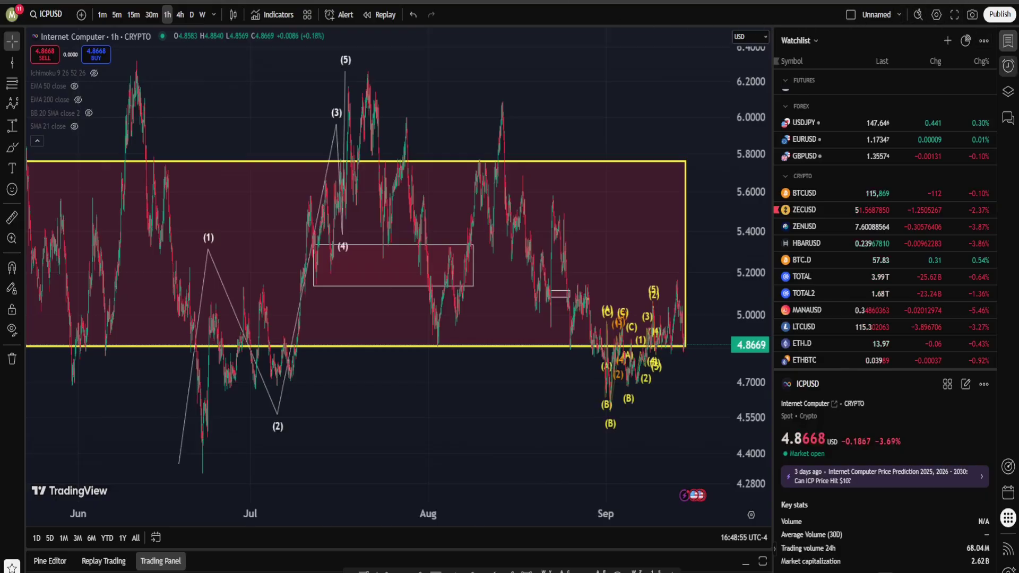
Hide the watchlist, brush a yellow arc over the September candles, and undo the looped stroke
click(1007, 41)
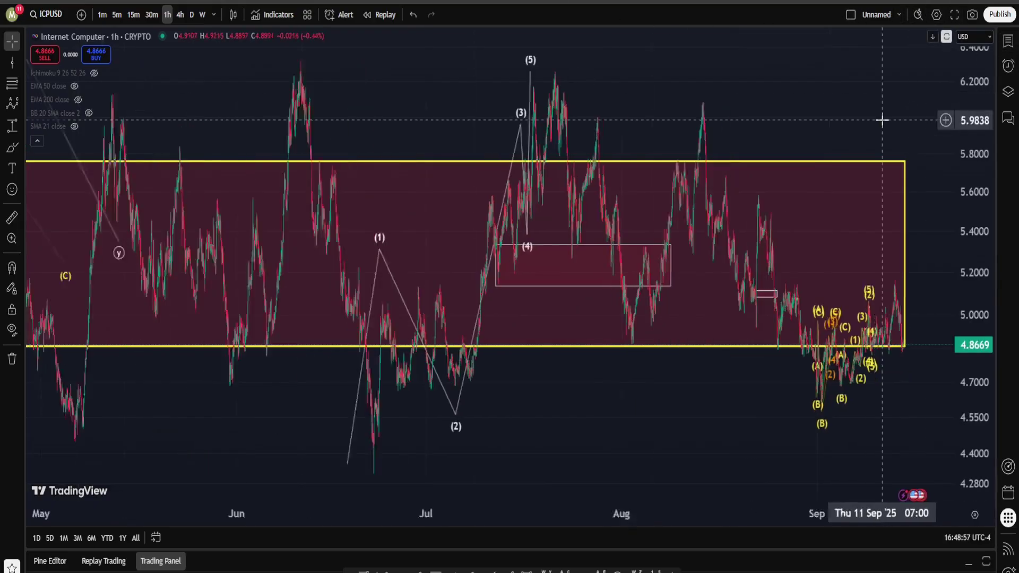
scroll(882, 120, up, 6)
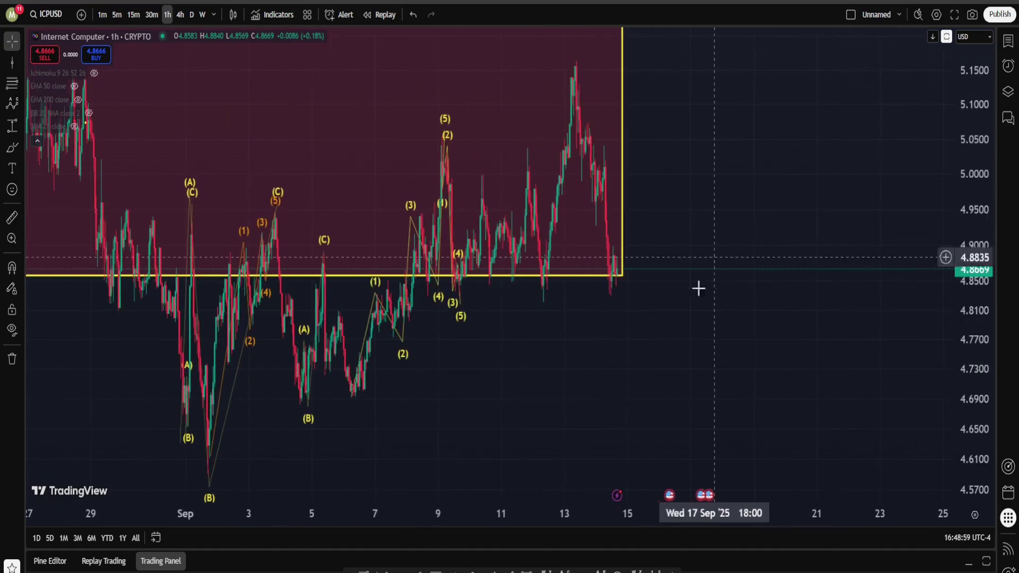
click(12, 147)
drag(556, 295, 560, 195)
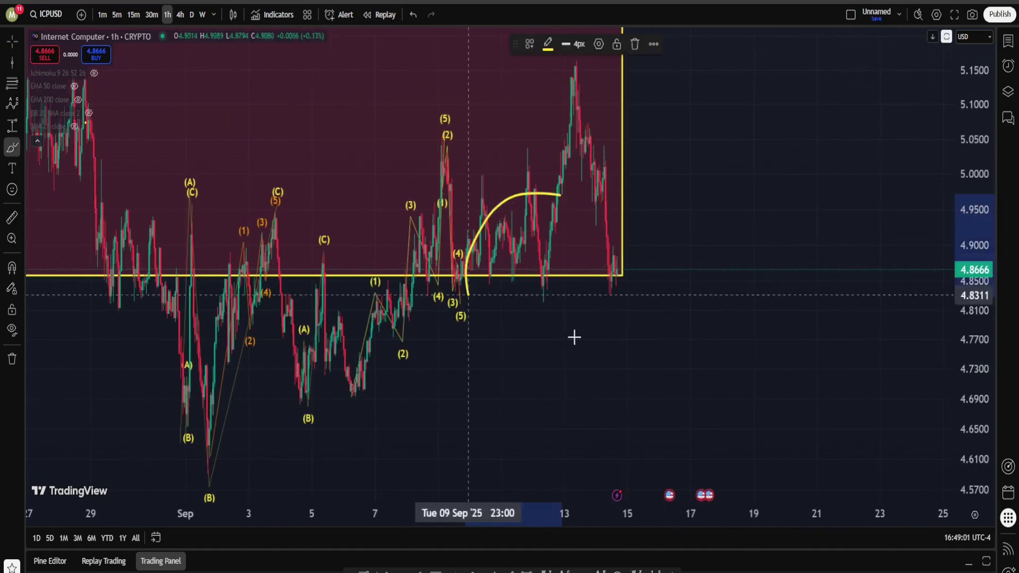
drag(574, 337, 489, 193)
key(ctrl+z)
Sketch yellow strokes looping around the recent wave labels, then undo all three
drag(453, 125, 467, 347)
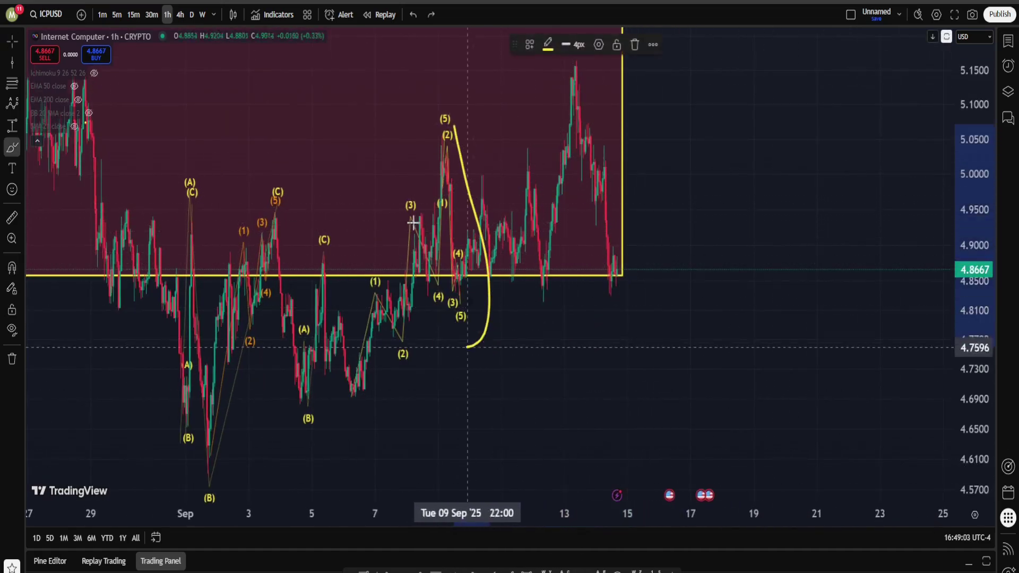
drag(413, 222, 530, 233)
mouse_move(552, 147)
mouse_down()
mouse_move(419, 309)
mouse_move(573, 191)
mouse_move(552, 147)
mouse_up()
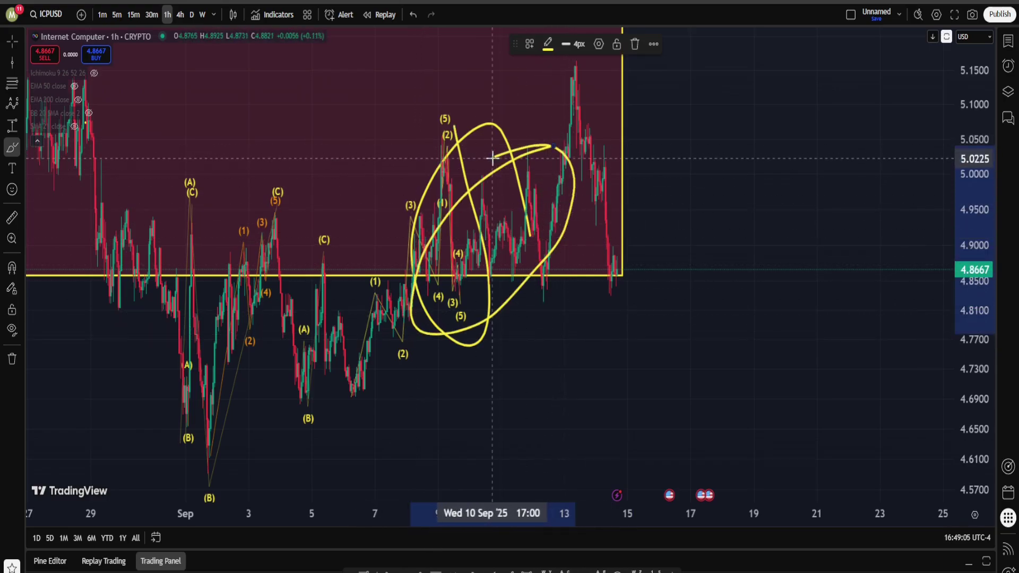
key(ctrl+z)
key(ctrl+z)
key(ctrl+z)
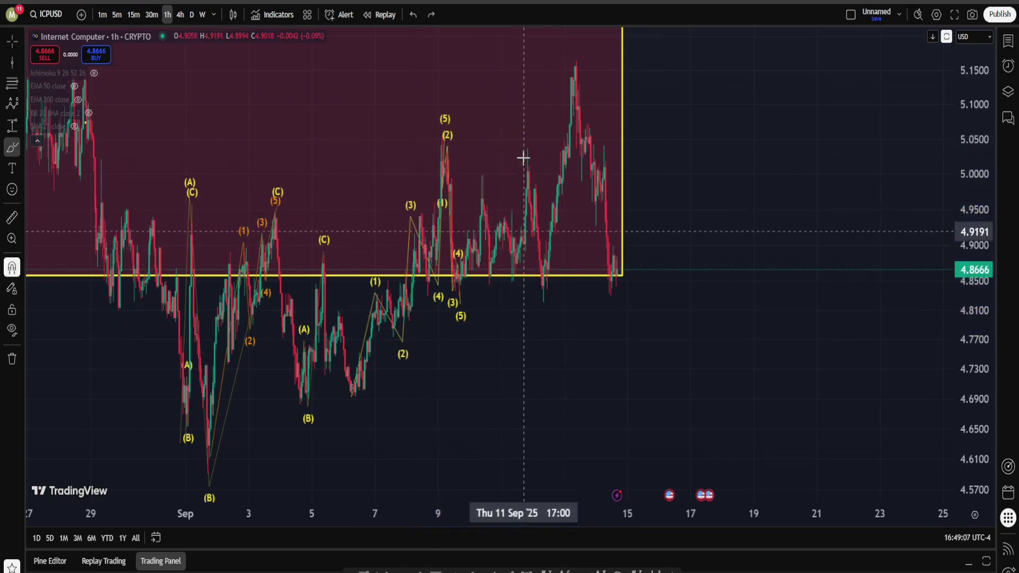
Sketch a V-shaped projected move and an ellipse around the (4)(3)(5) labels, then undo both
mouse_move(524, 153)
mouse_down()
mouse_move(523, 212)
mouse_move(536, 178)
mouse_move(531, 295)
mouse_move(555, 318)
mouse_move(555, 335)
mouse_up()
mouse_move(512, 268)
mouse_down()
mouse_move(451, 342)
mouse_move(514, 273)
mouse_move(536, 308)
mouse_move(564, 289)
mouse_move(611, 87)
mouse_up()
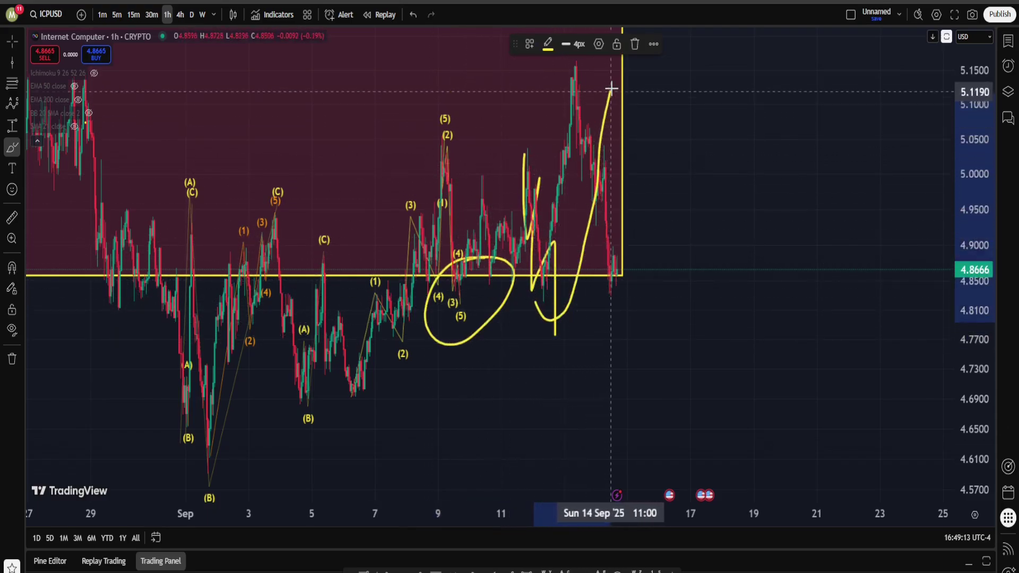
key(ctrl+z)
key(ctrl+z)
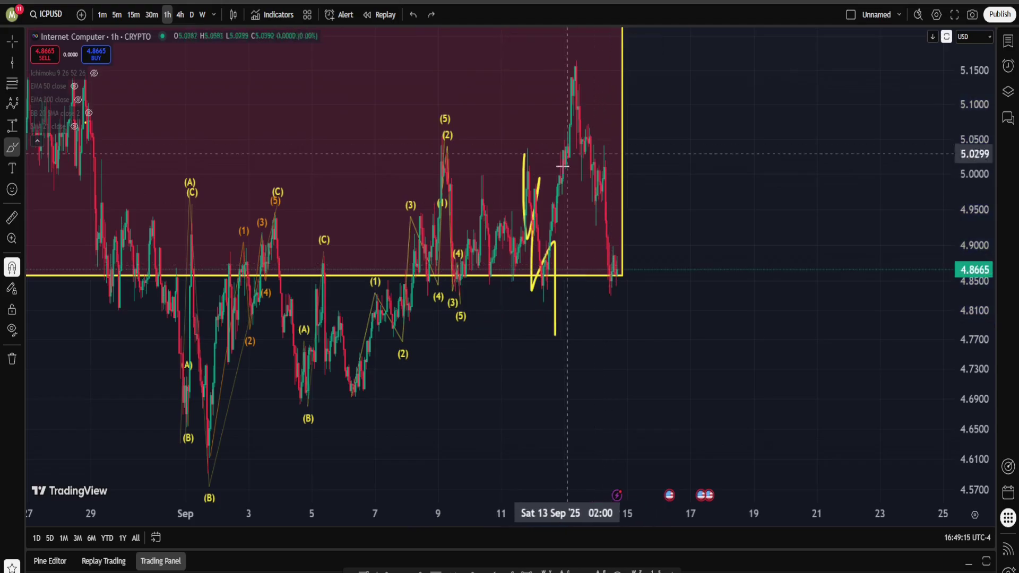
key(ctrl+z)
key(ctrl+z)
Shift the chart to earlier September bars and sketch a curved projection, then undo it
scroll(505, 184, up, 5)
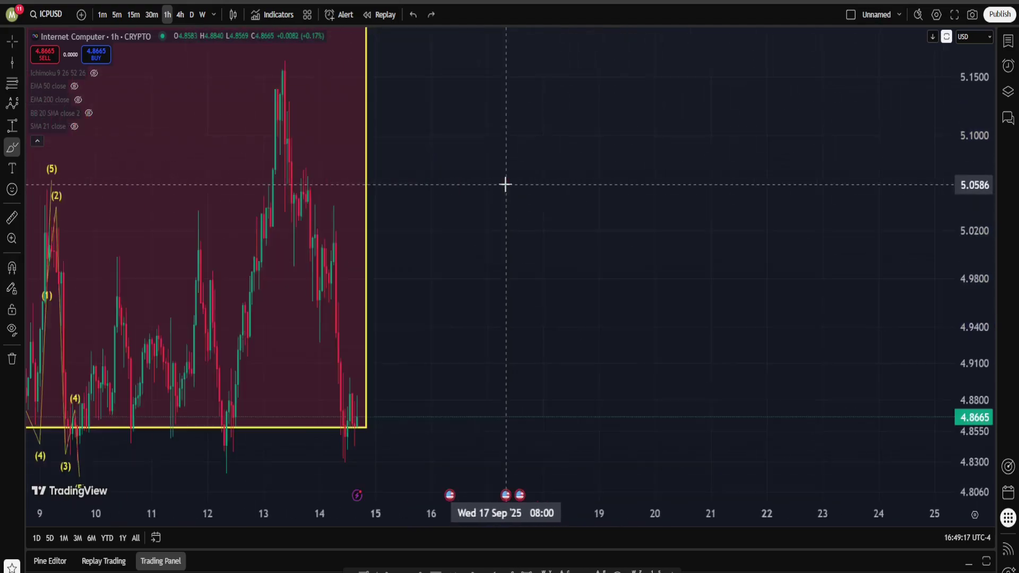
drag(414, 203, 753, 279)
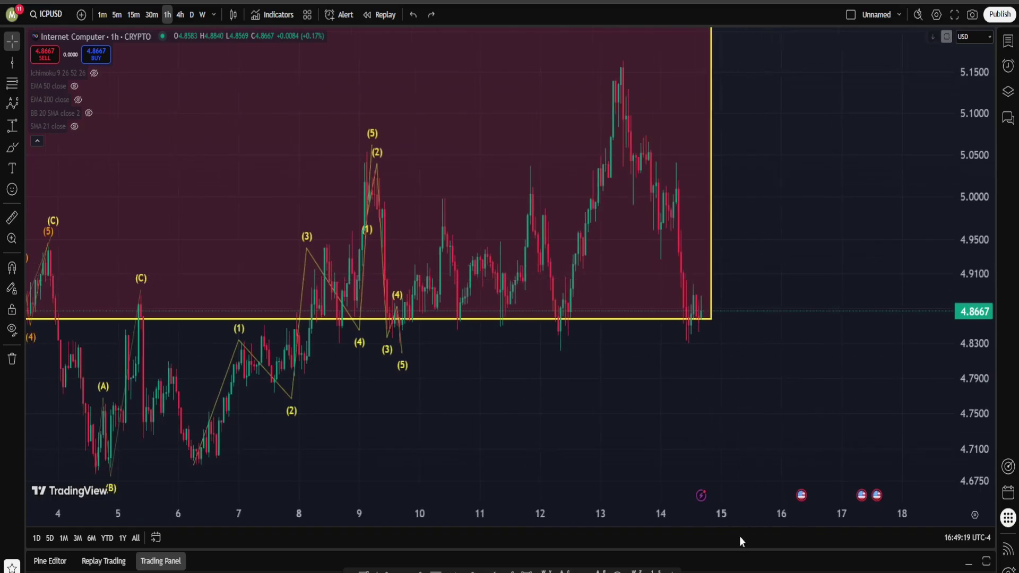
click(12, 147)
mouse_move(734, 99)
mouse_down()
mouse_move(759, 148)
mouse_move(661, 358)
mouse_up()
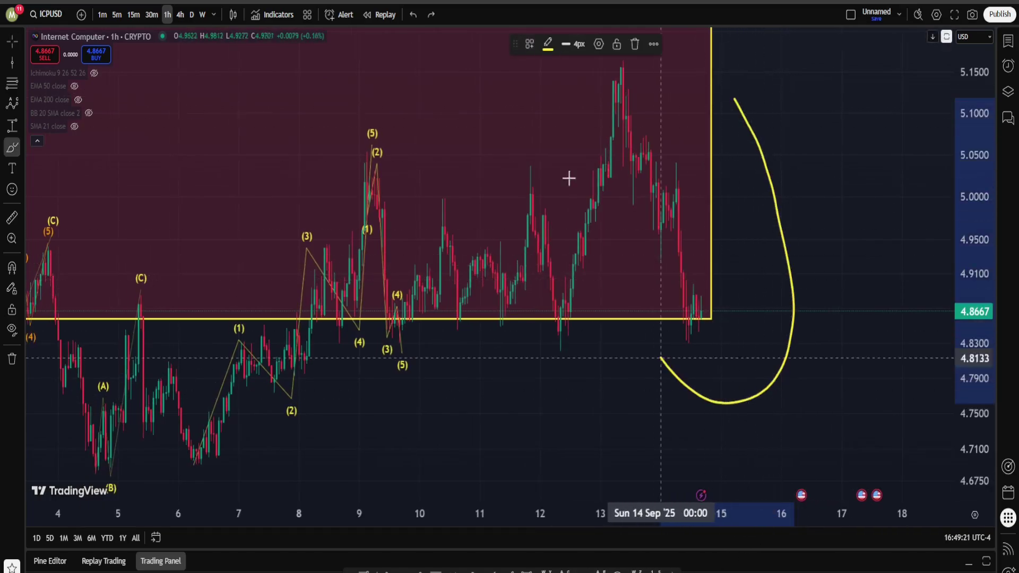
mouse_move(568, 178)
mouse_down()
mouse_move(685, 85)
mouse_move(845, 241)
mouse_up()
key(ctrl+z)
key(ctrl+z)
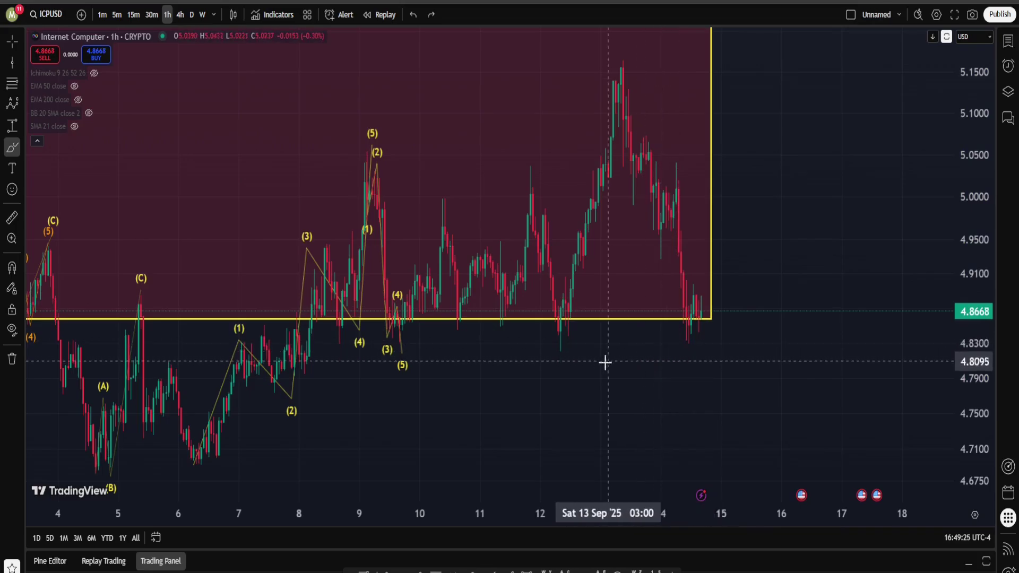
Circle the day-12 low and the latest candles at the box floor, then undo those loops
mouse_move(547, 306)
mouse_down()
mouse_move(575, 318)
mouse_move(543, 303)
mouse_up()
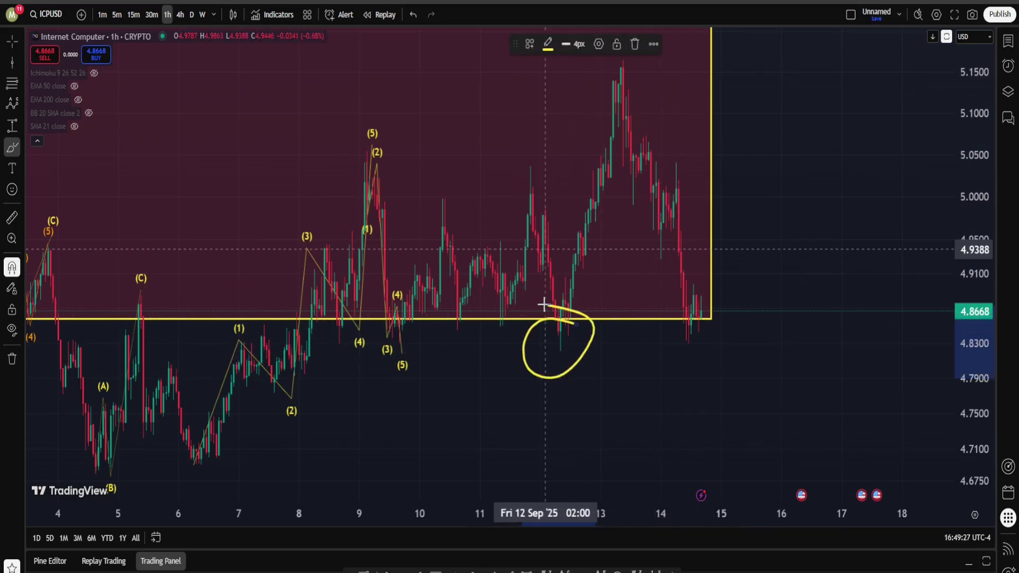
key(ctrl+z)
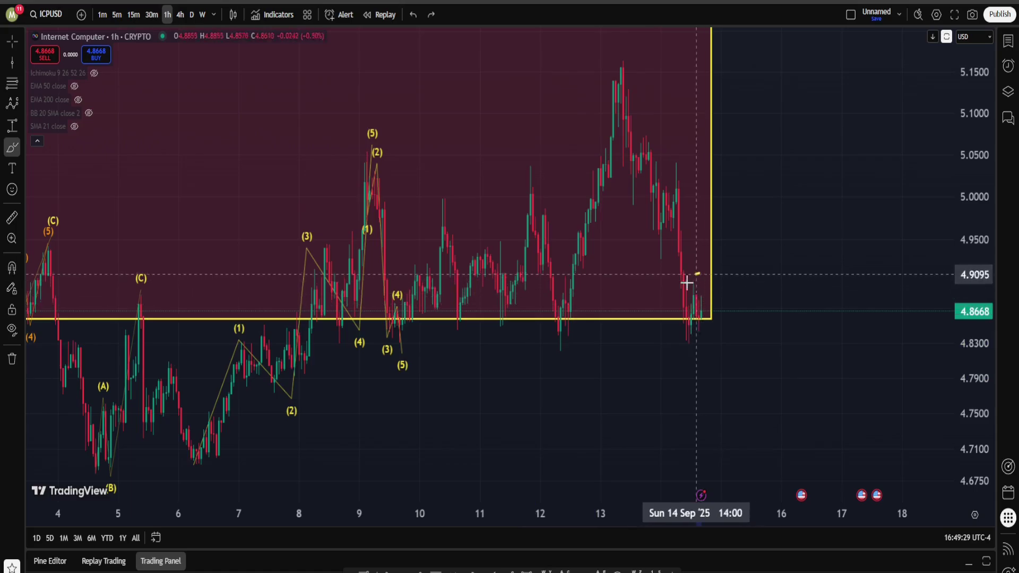
mouse_move(686, 282)
mouse_down()
mouse_move(684, 353)
mouse_move(702, 279)
mouse_move(691, 307)
mouse_move(710, 302)
mouse_move(751, 384)
mouse_move(743, 380)
mouse_up()
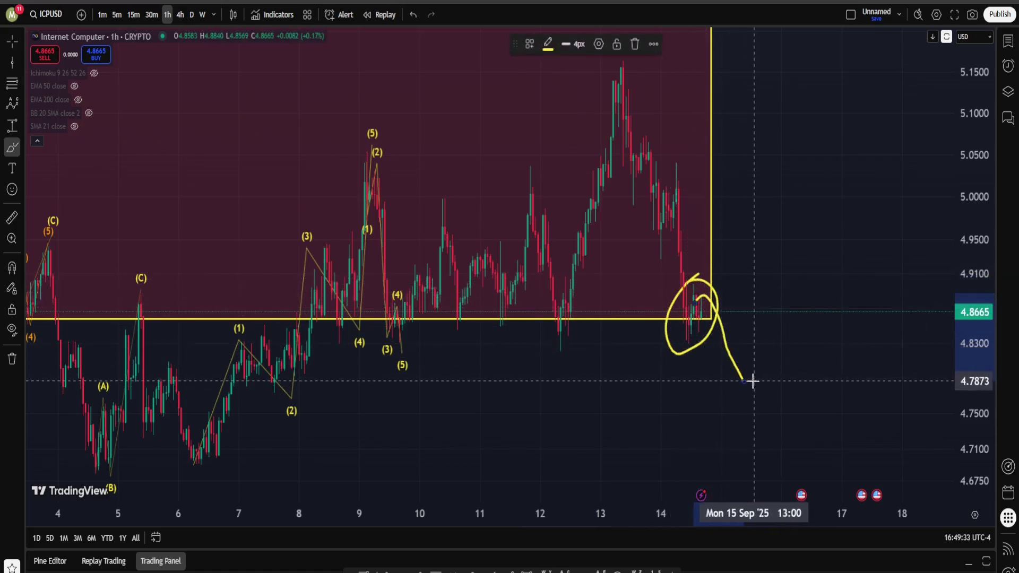
mouse_move(565, 308)
mouse_down()
mouse_move(613, 334)
mouse_move(523, 310)
mouse_up()
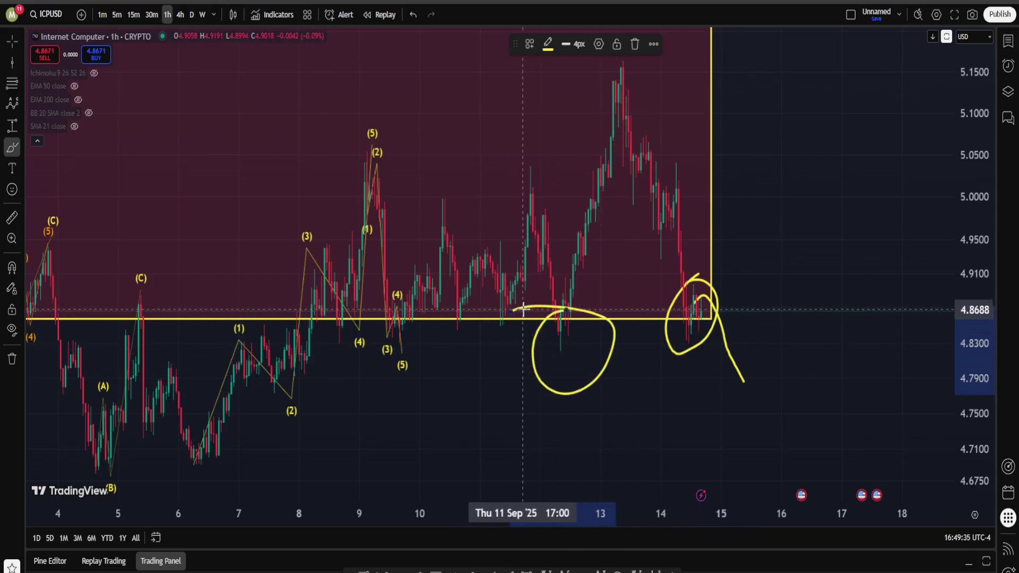
key(ctrl+z)
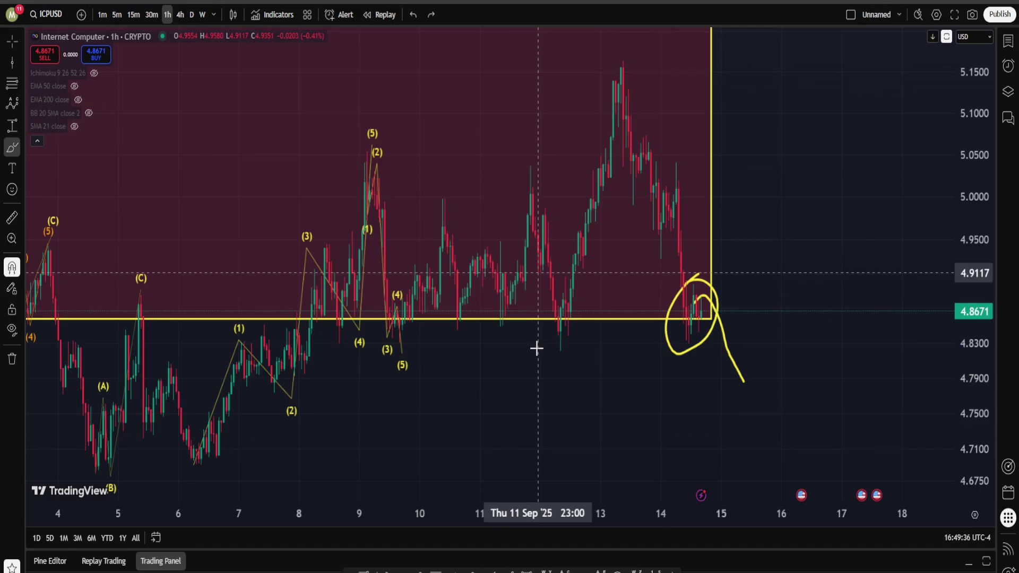
key(ctrl+z)
key(ctrl+z)
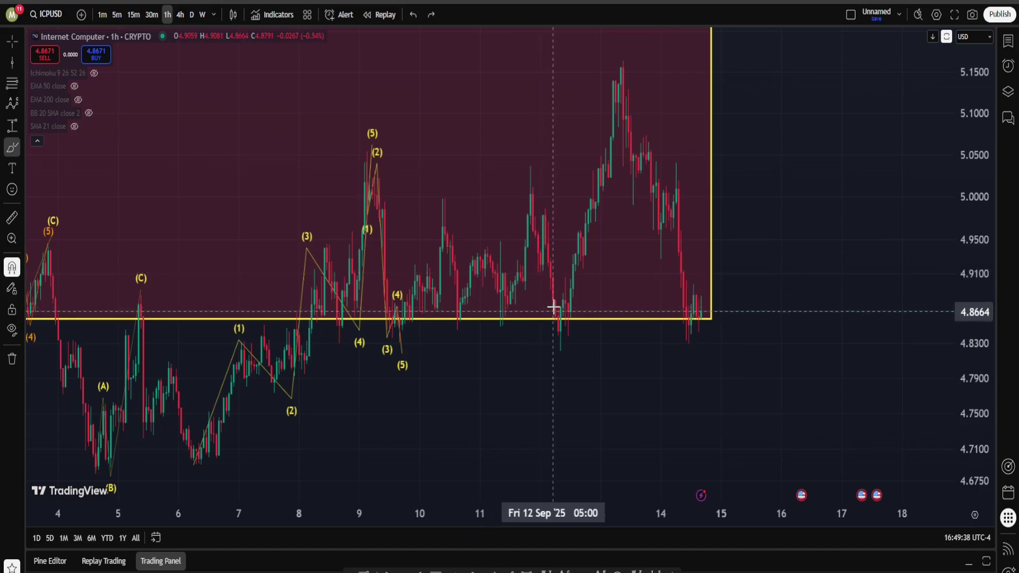
scroll(554, 306, down, 5)
Brush a yellow arc rising from late August into a loop around September
drag(821, 208, 407, 427)
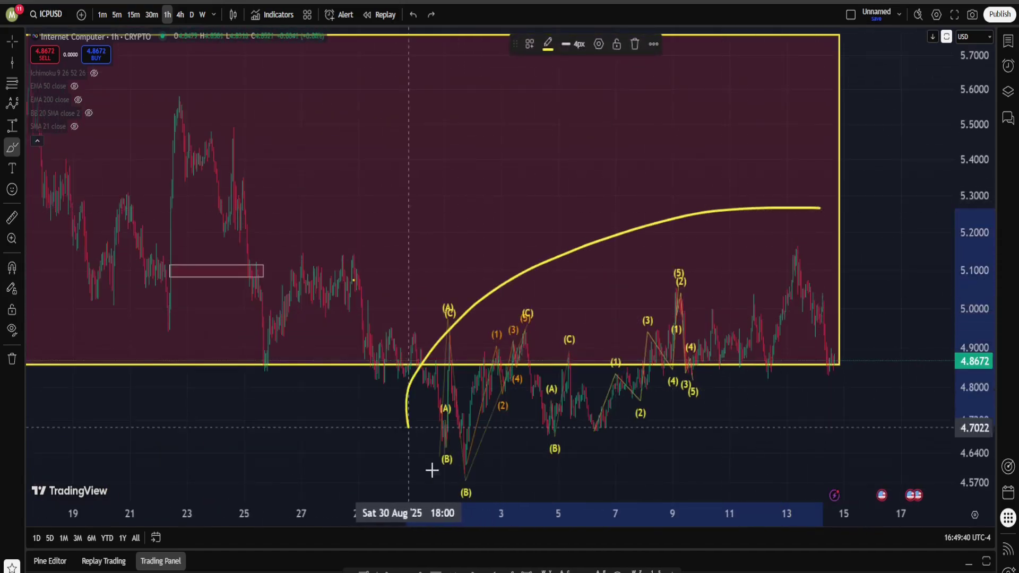
mouse_move(431, 470)
mouse_down()
mouse_move(907, 303)
mouse_move(678, 242)
mouse_up()
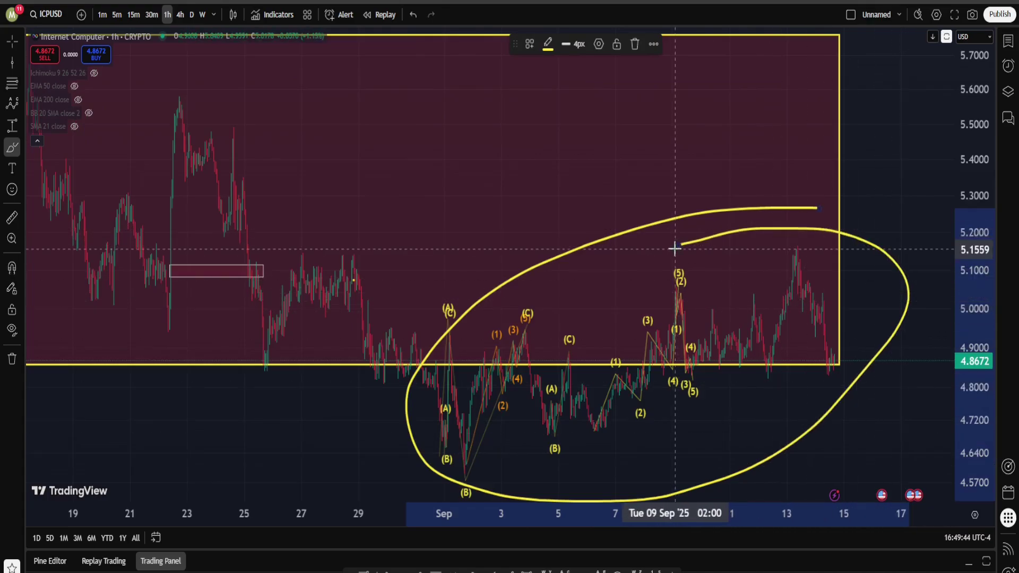
key(ctrl)
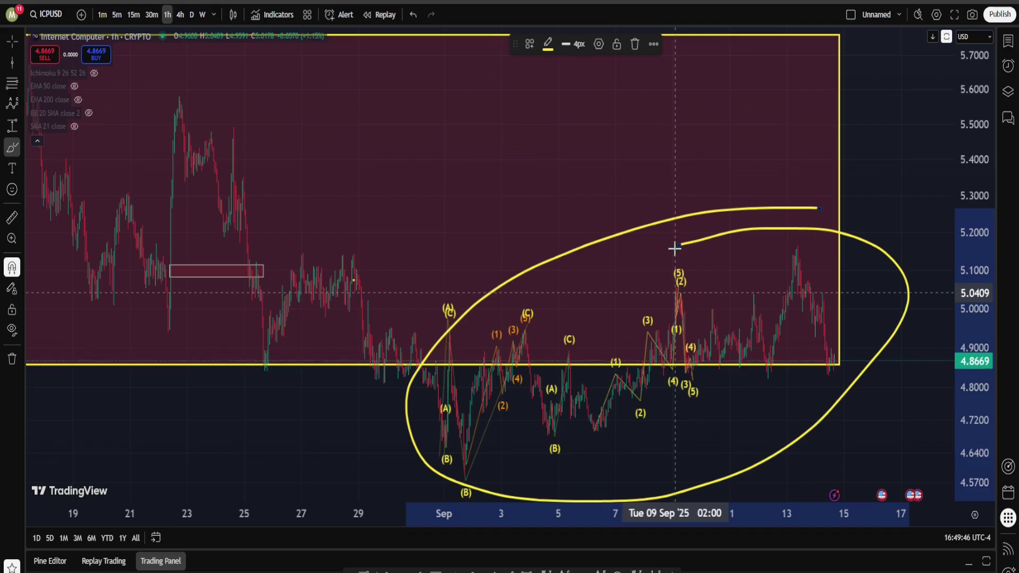
Circle the recent candles and early-September labels, undo both loops, and frame August through October
mouse_move(776, 333)
mouse_down()
mouse_move(758, 425)
mouse_move(732, 359)
mouse_up()
drag(660, 393, 663, 493)
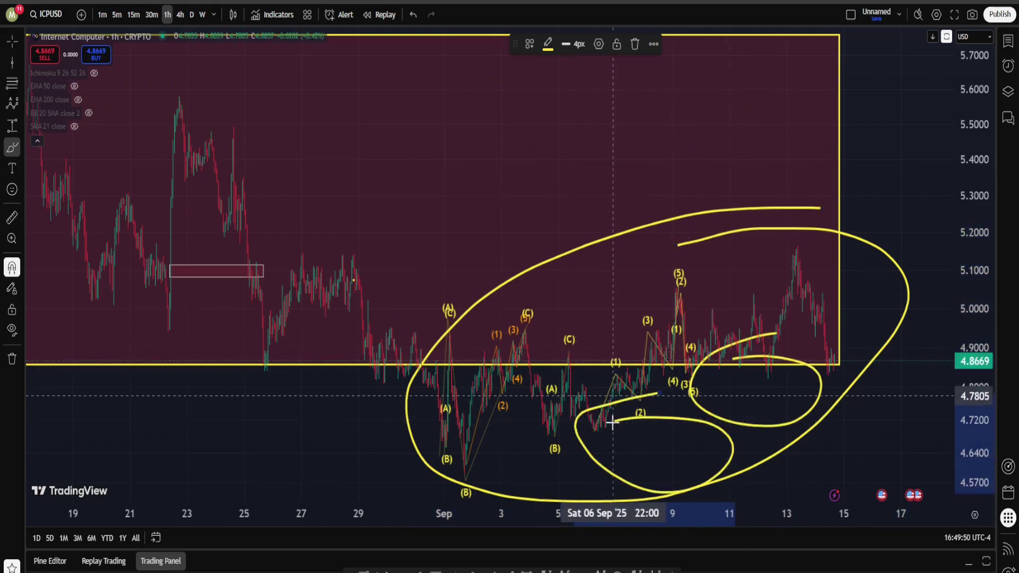
key(ctrl+z)
key(ctrl+z)
key(ctrl+z)
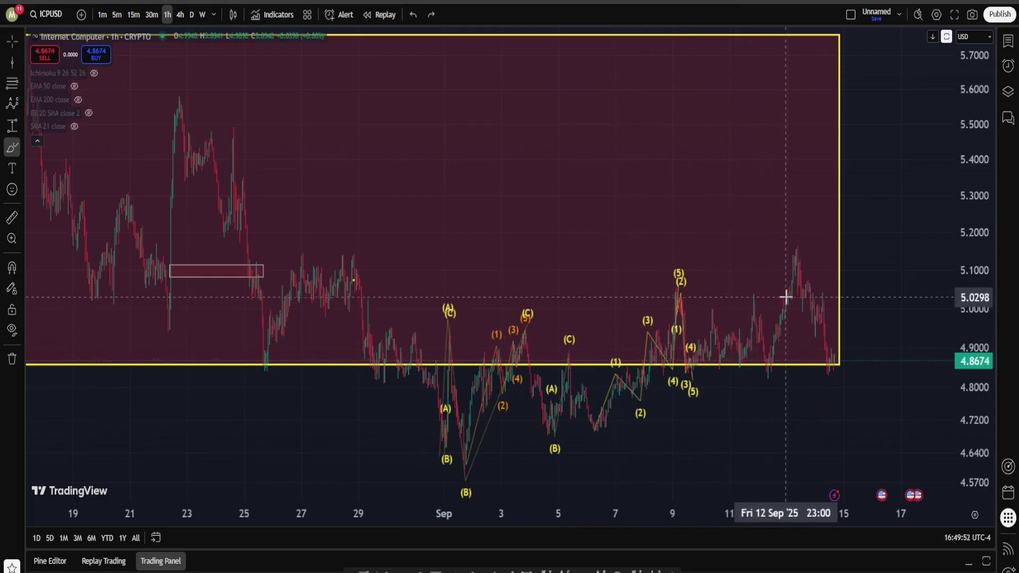
scroll(784, 295, down, 5)
drag(635, 252, 565, 386)
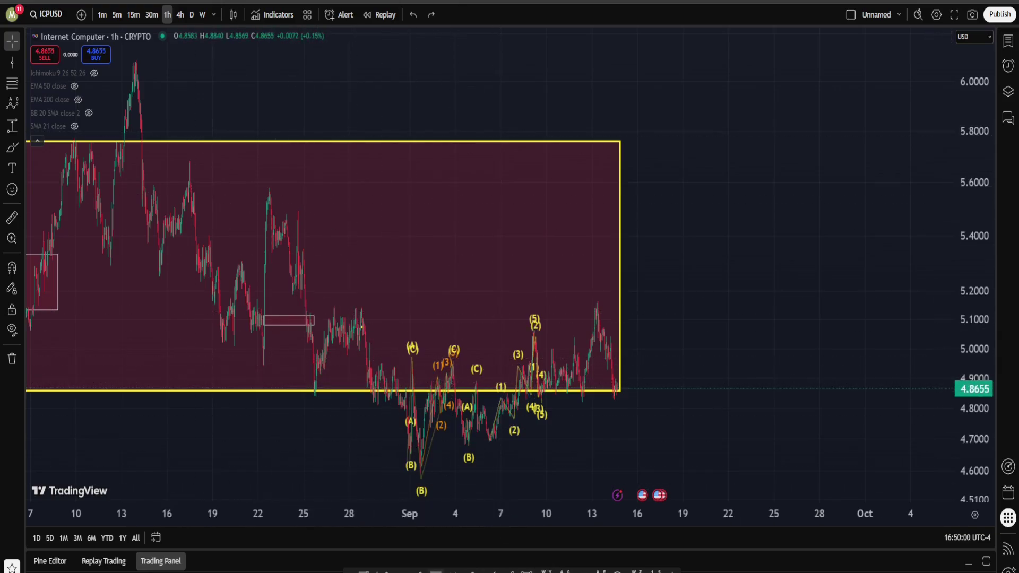
Measure a date and price range from 1 September near 5.1555 spanning 289 bars
click(11, 125)
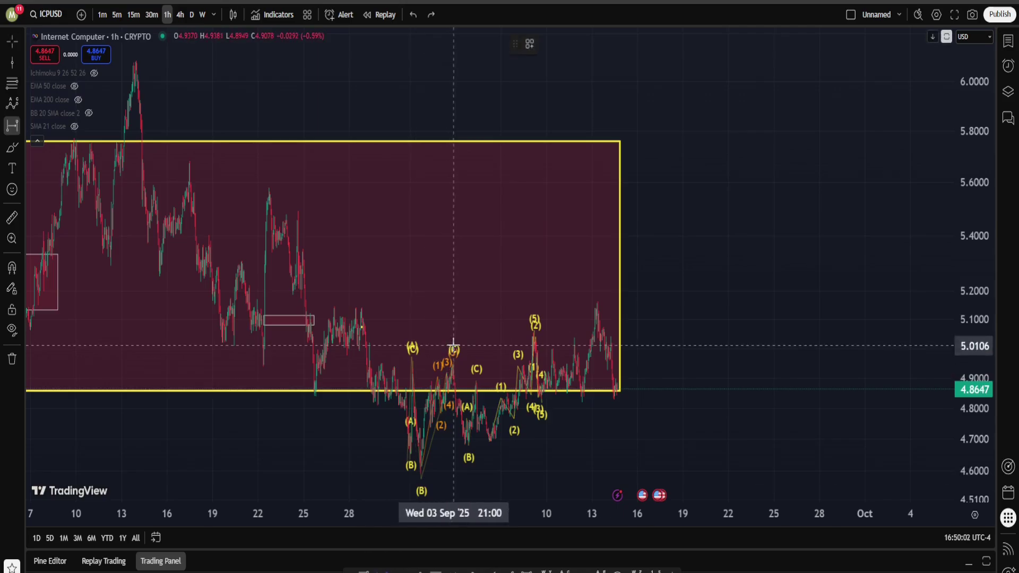
click(419, 304)
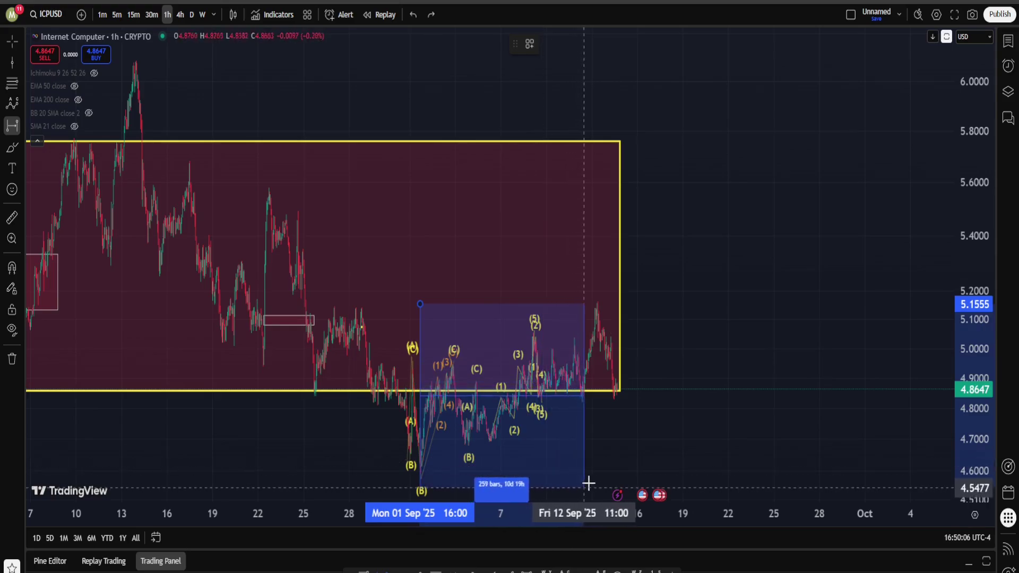
click(602, 471)
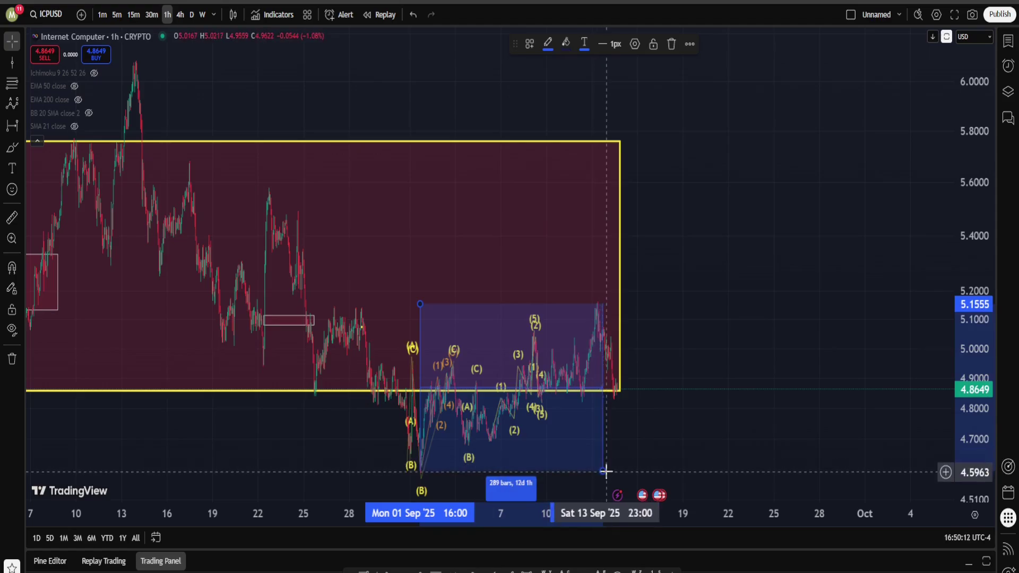
drag(605, 470, 523, 471)
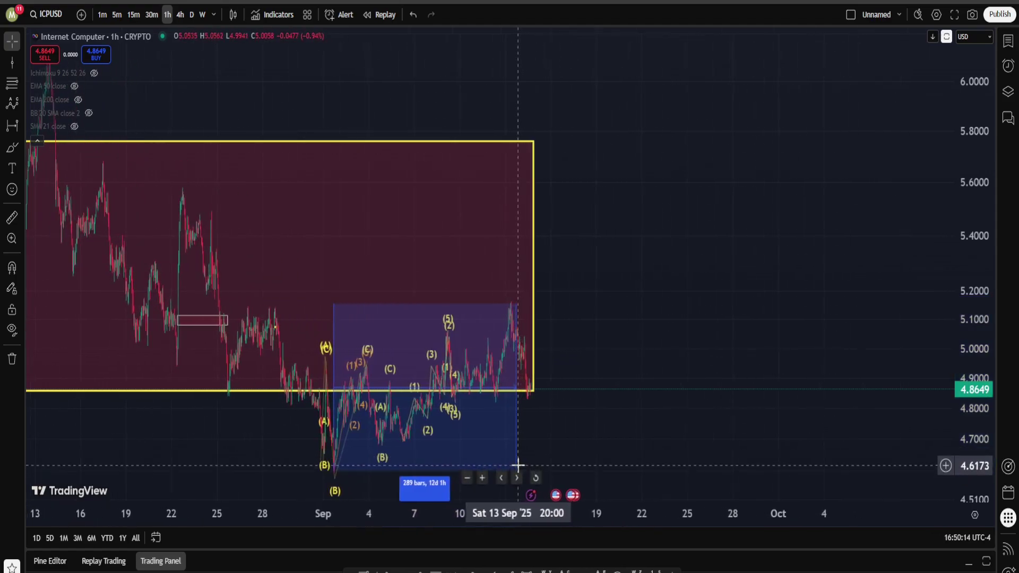
scroll(949, 495, down, 2)
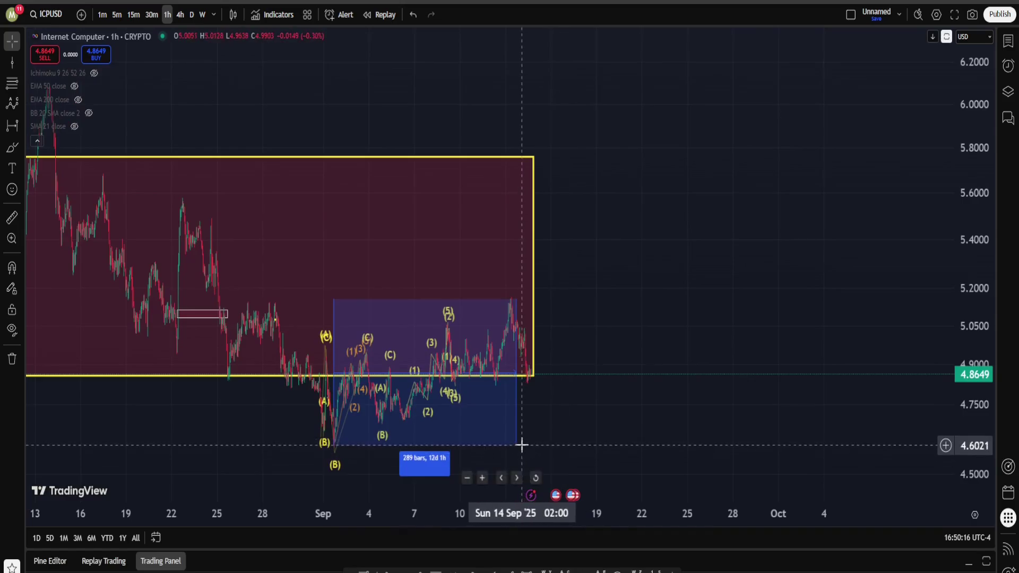
drag(522, 444, 182, 384)
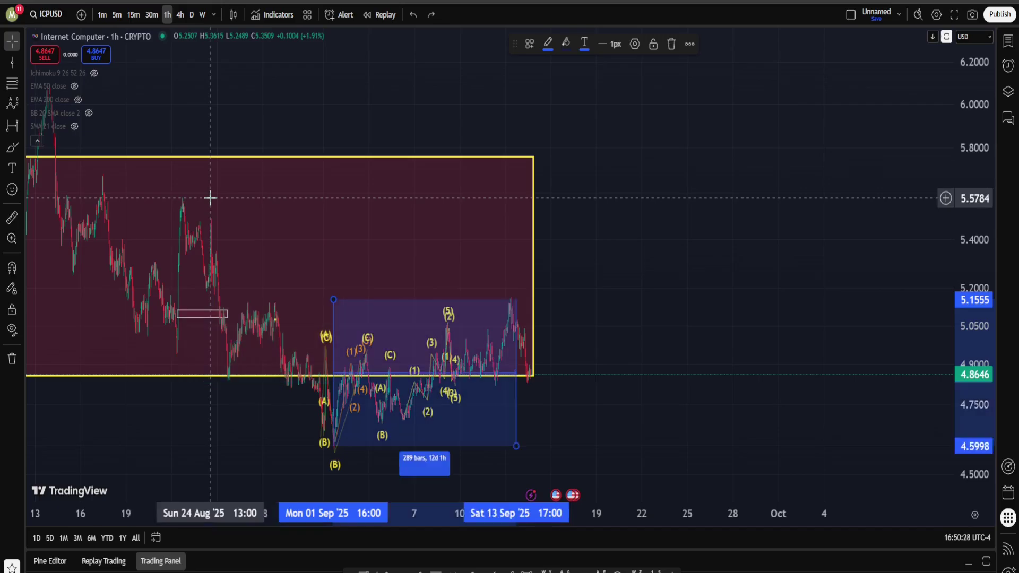
Dismiss the range measurement and close the chart's context menu
click(209, 198)
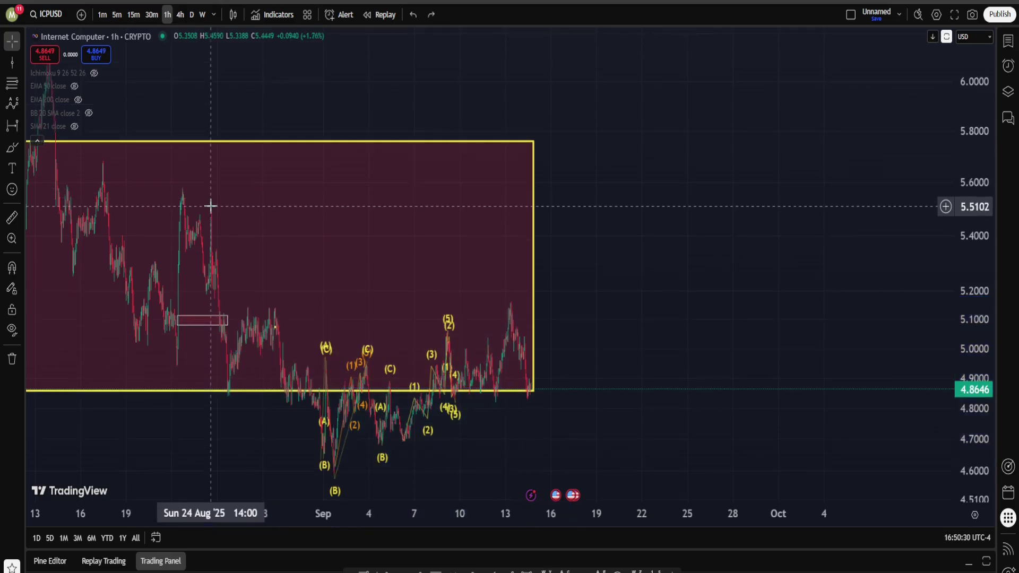
right_click(338, 214)
click(284, 227)
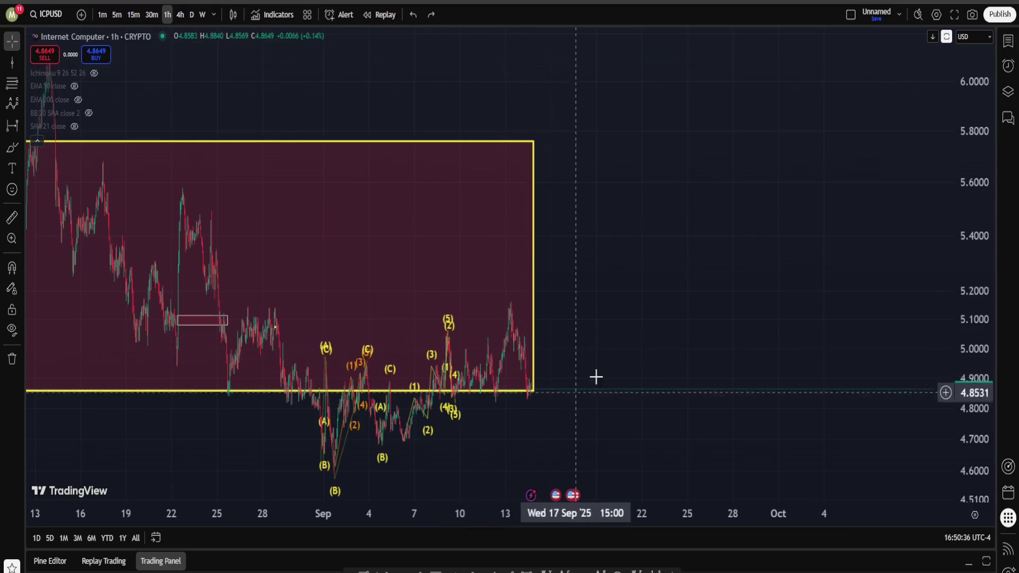
scroll(658, 292, left, 3)
scroll(647, 323, right, 5)
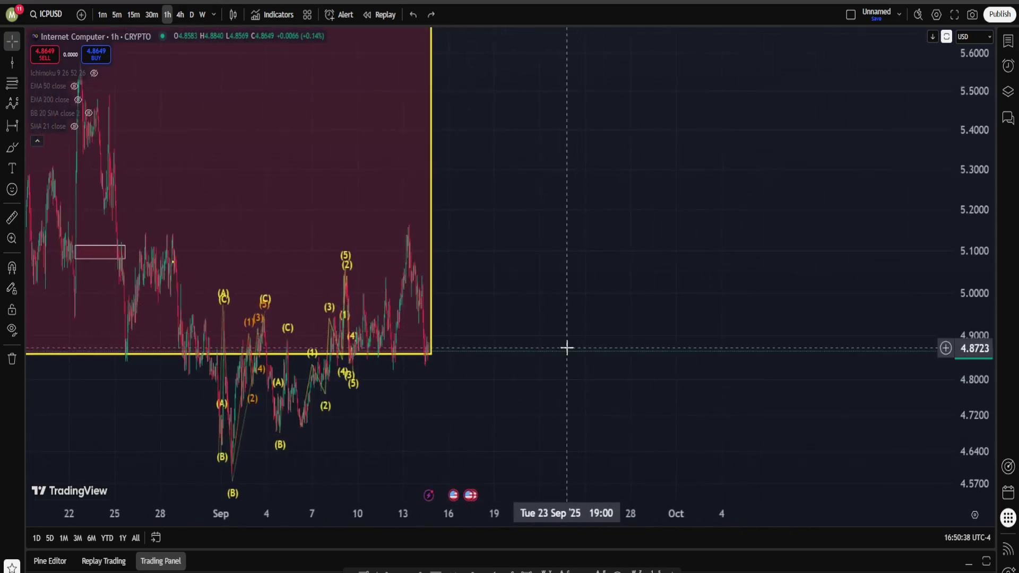
scroll(536, 467, left, 3)
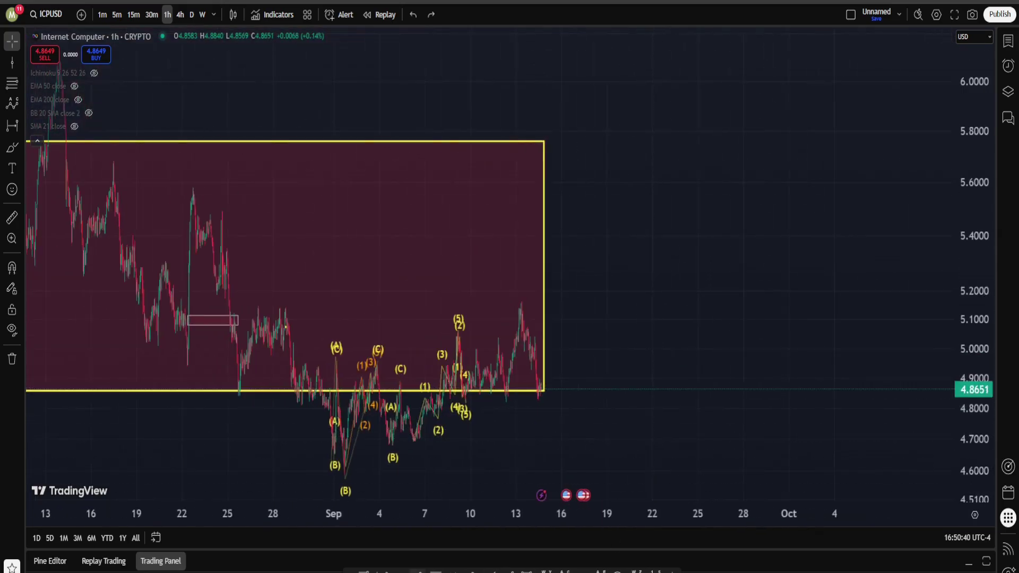
click(337, 462)
click(656, 347)
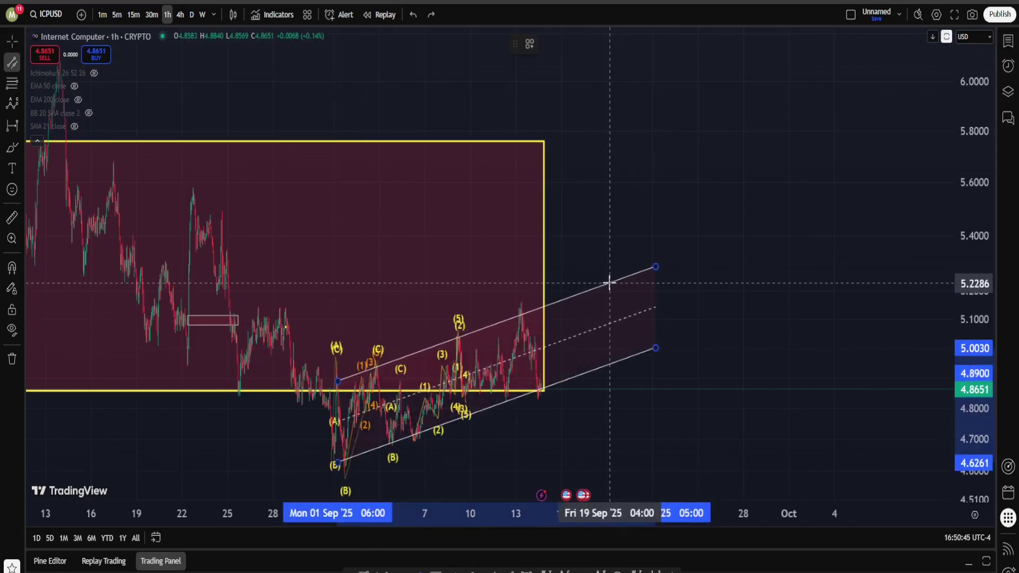
click(609, 283)
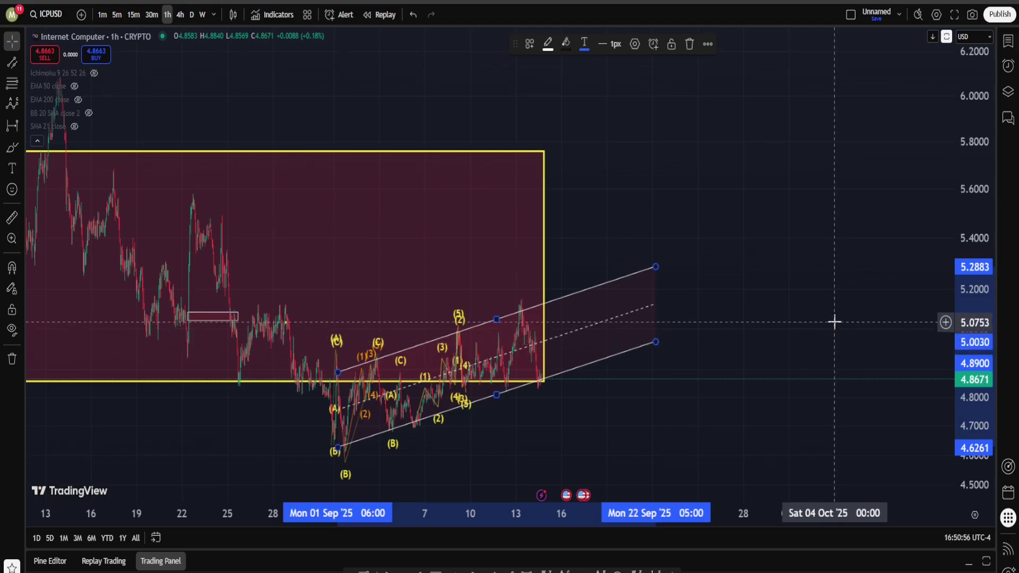
drag(835, 320, 730, 348)
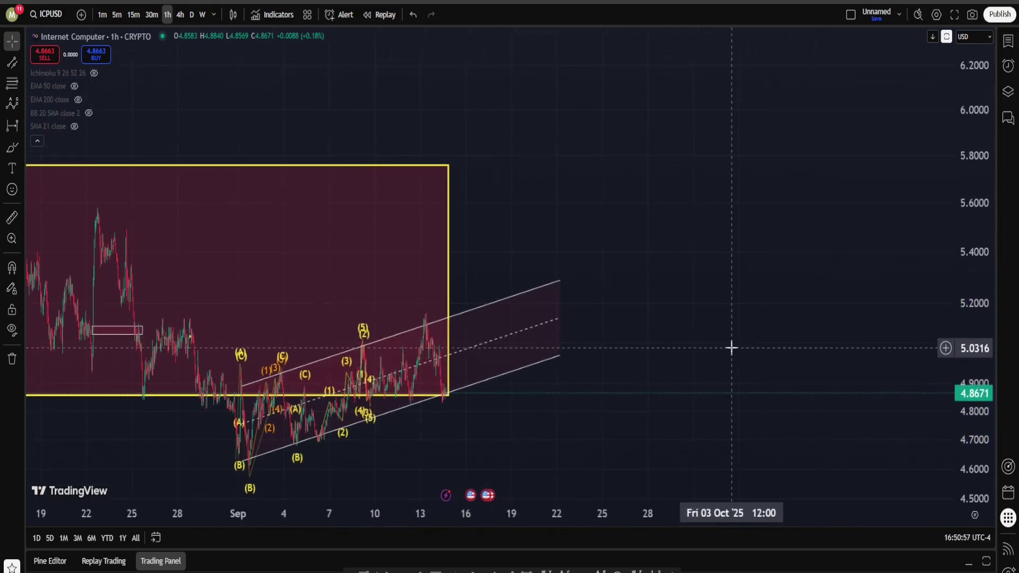
click(526, 334)
key(Delete)
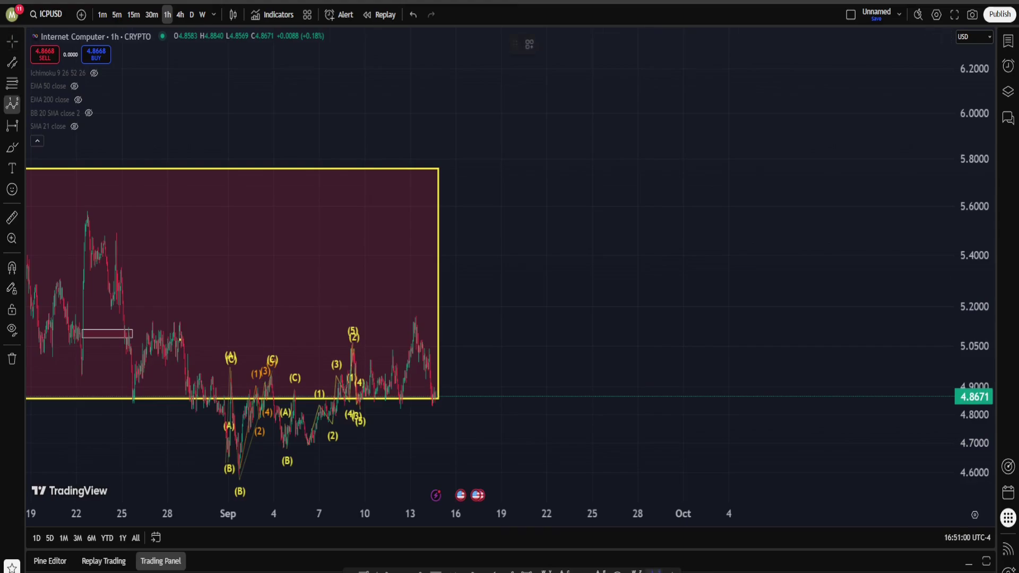
Draw a red Elliott five-wave projection starting at the recent low
click(400, 409)
click(418, 326)
click(451, 425)
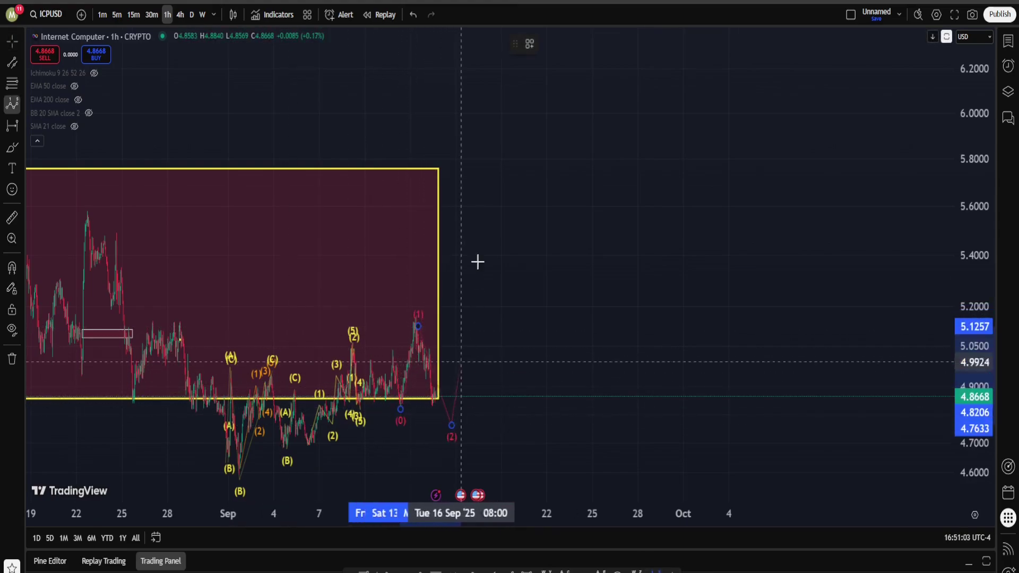
click(479, 230)
click(550, 283)
click(574, 136)
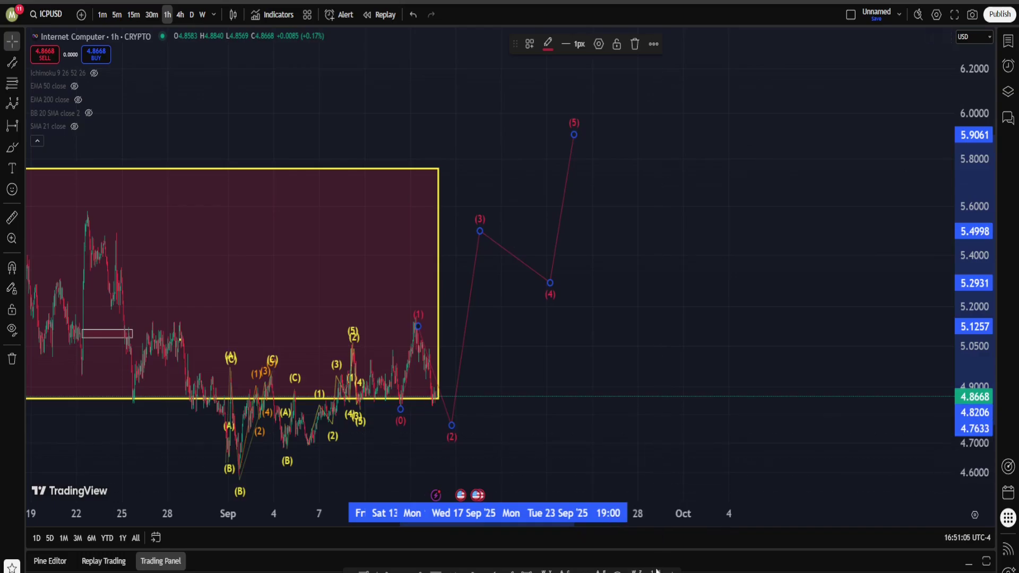
Draw a second, larger five-wave projection and compress the price scale to fit it
click(307, 454)
click(348, 329)
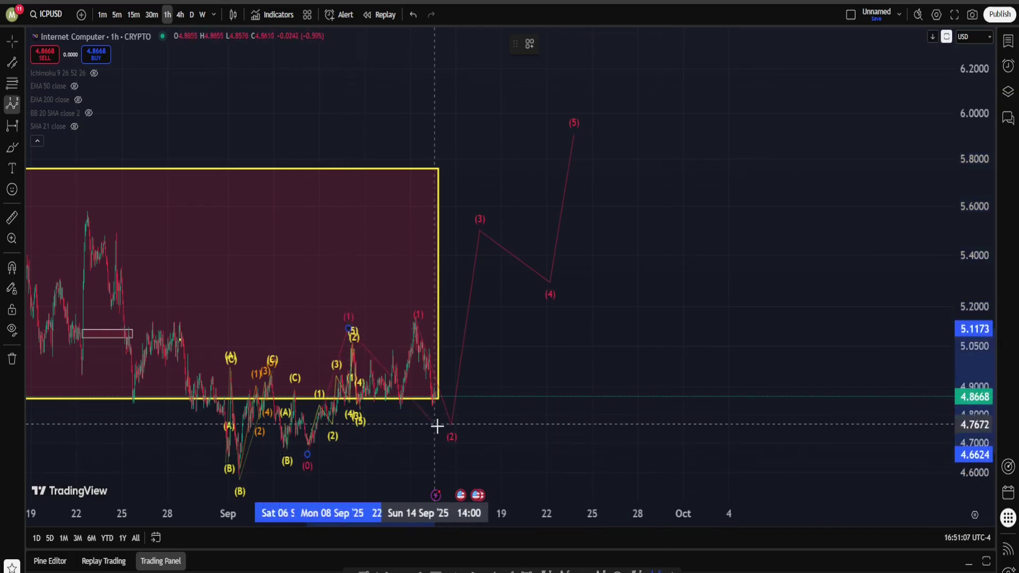
click(437, 427)
click(565, 105)
click(667, 160)
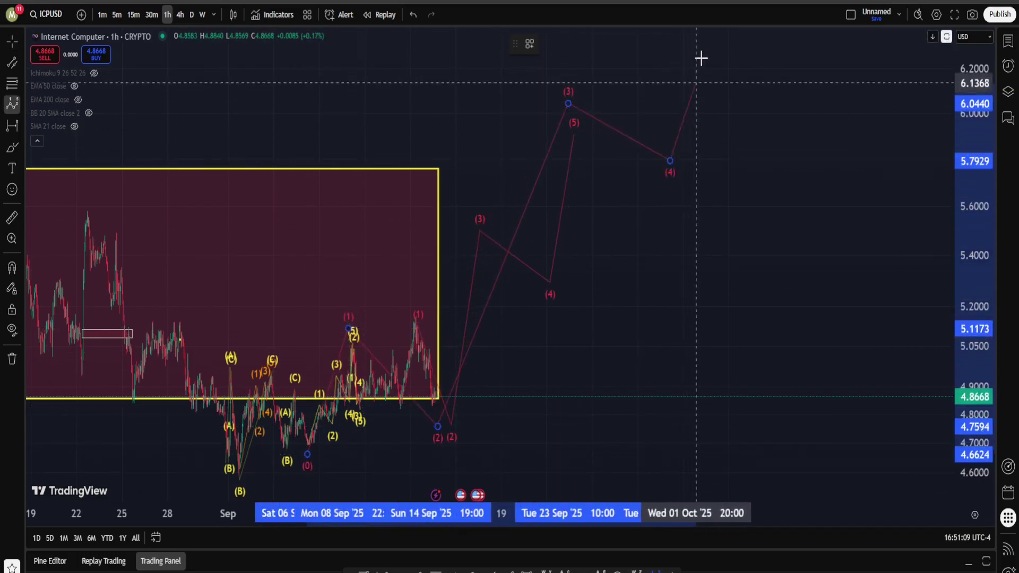
click(700, 57)
drag(980, 276, 980, 313)
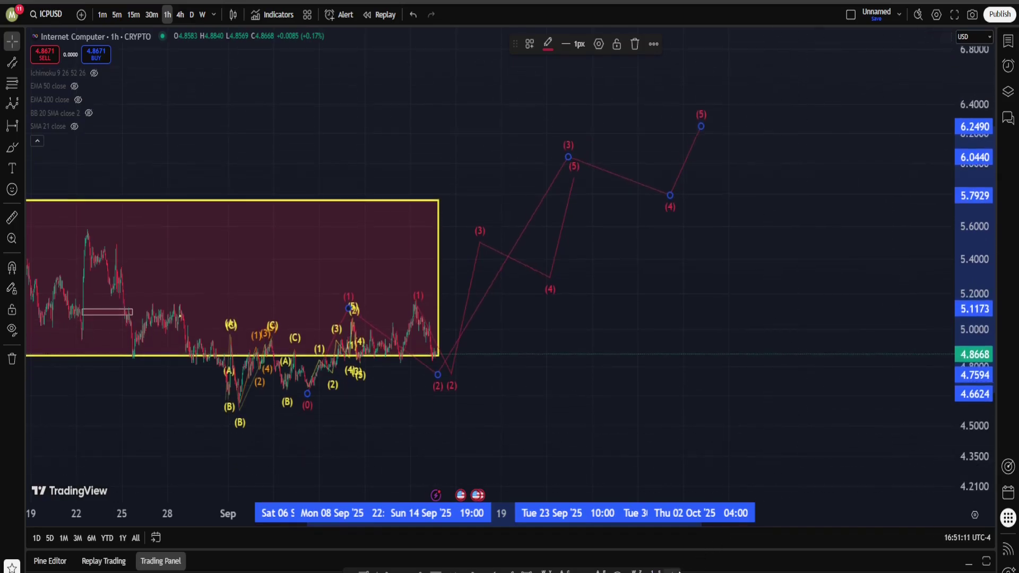
Draw a third Elliott wave from (0) near 4.44, then delete another wave drawing
click(11, 103)
click(212, 437)
click(258, 327)
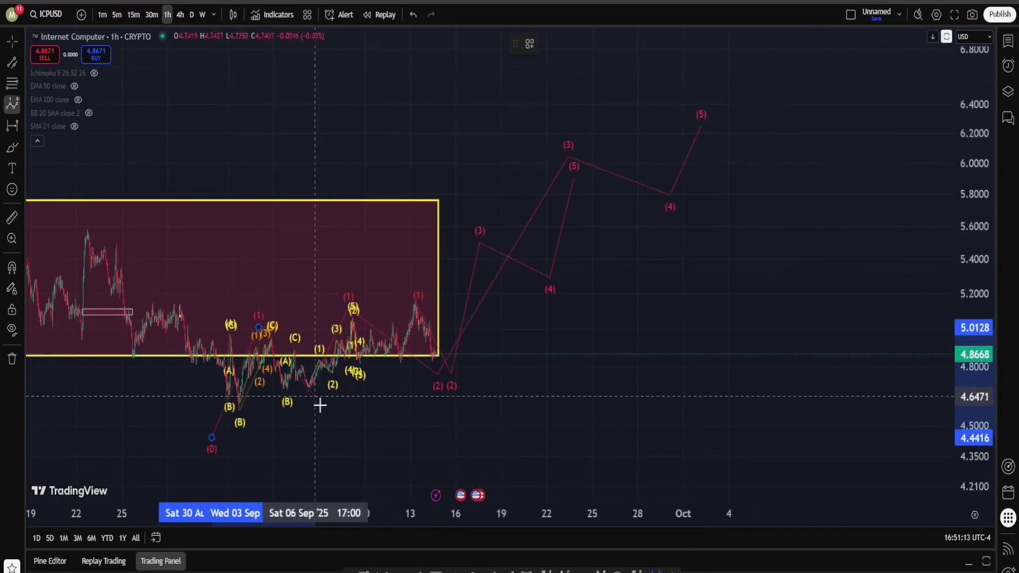
click(319, 405)
click(717, 94)
click(787, 139)
click(826, 52)
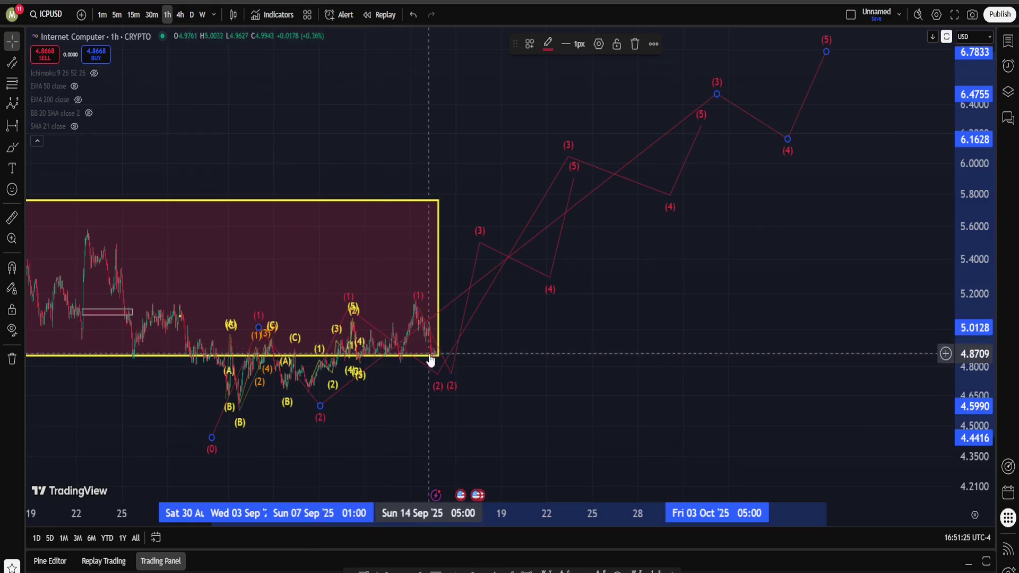
click(438, 393)
key(Delete)
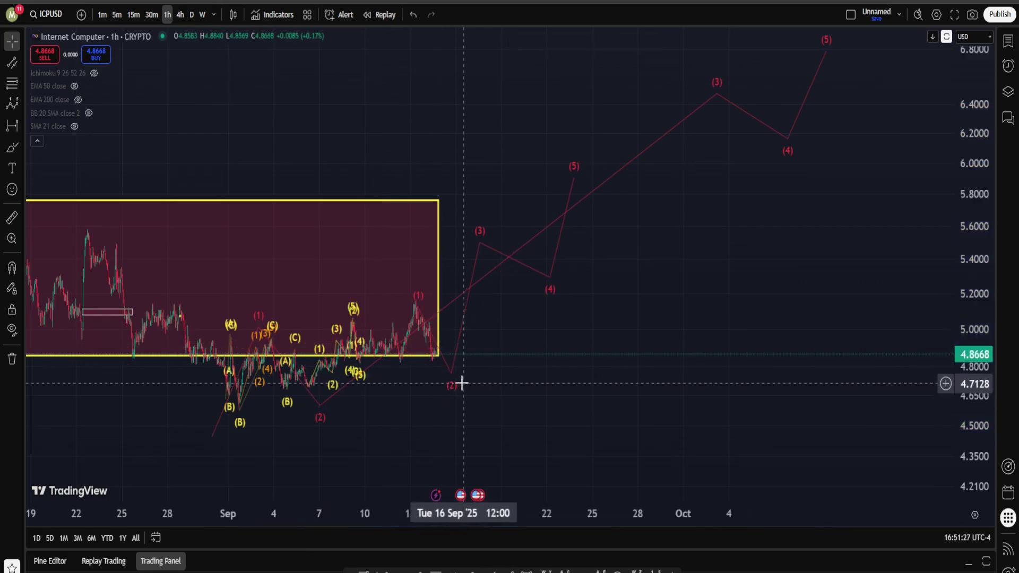
Delete the small Elliott wave and the big red Elliott wave
click(452, 390)
key(Delete)
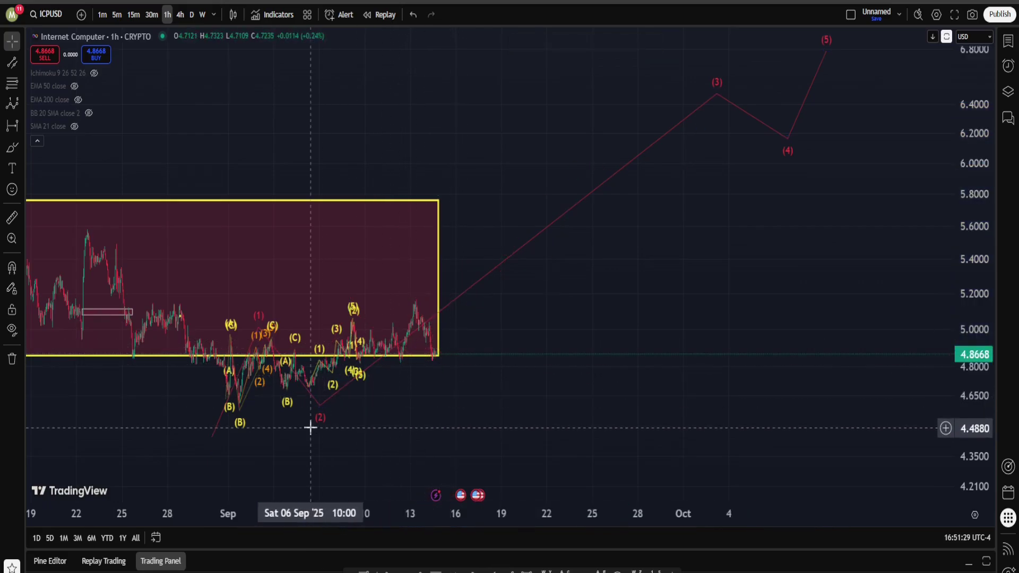
click(318, 418)
key(Delete)
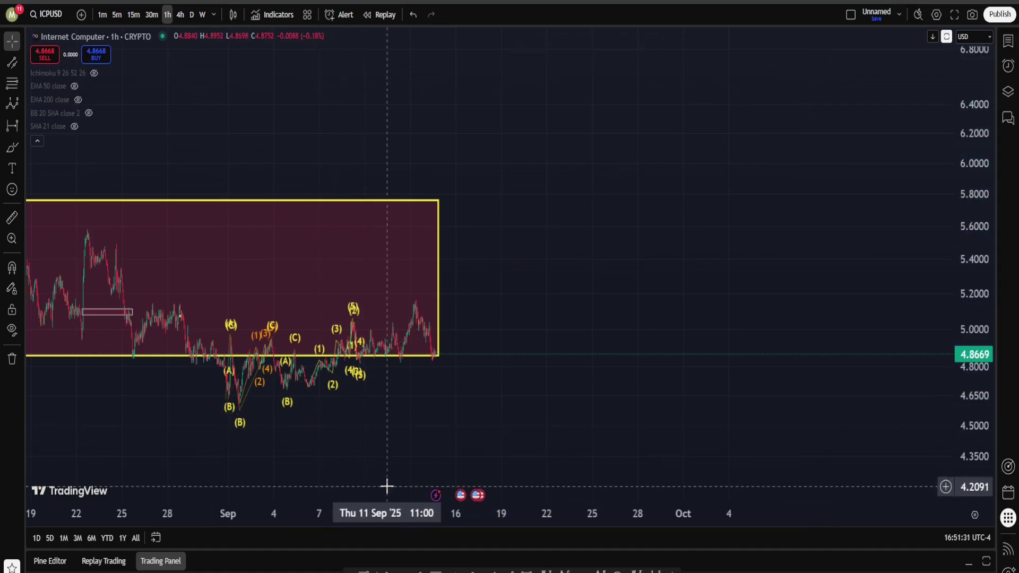
Draw an ascending parallel channel anchored at the (B) low
key(alt+t)
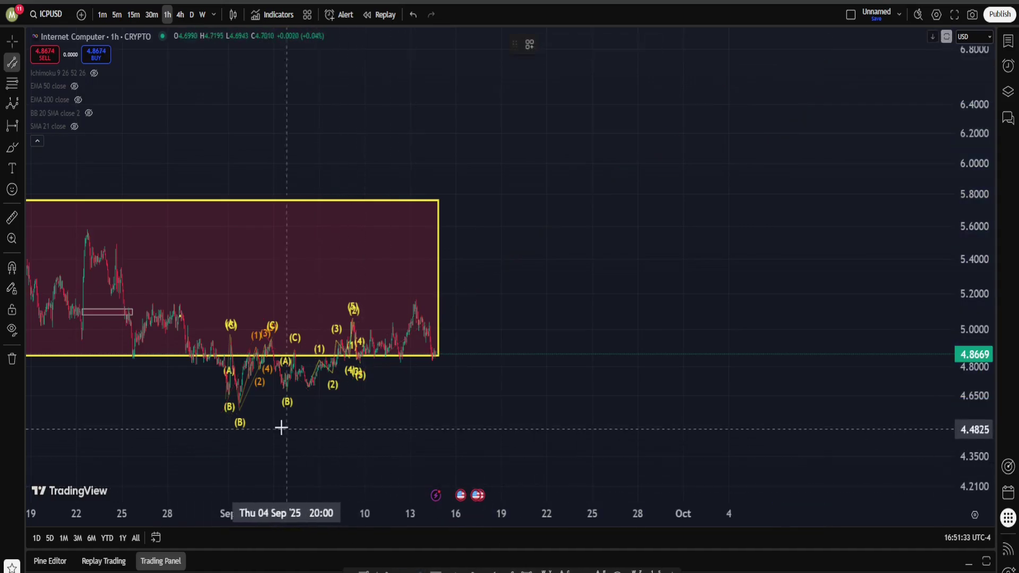
click(237, 407)
click(573, 316)
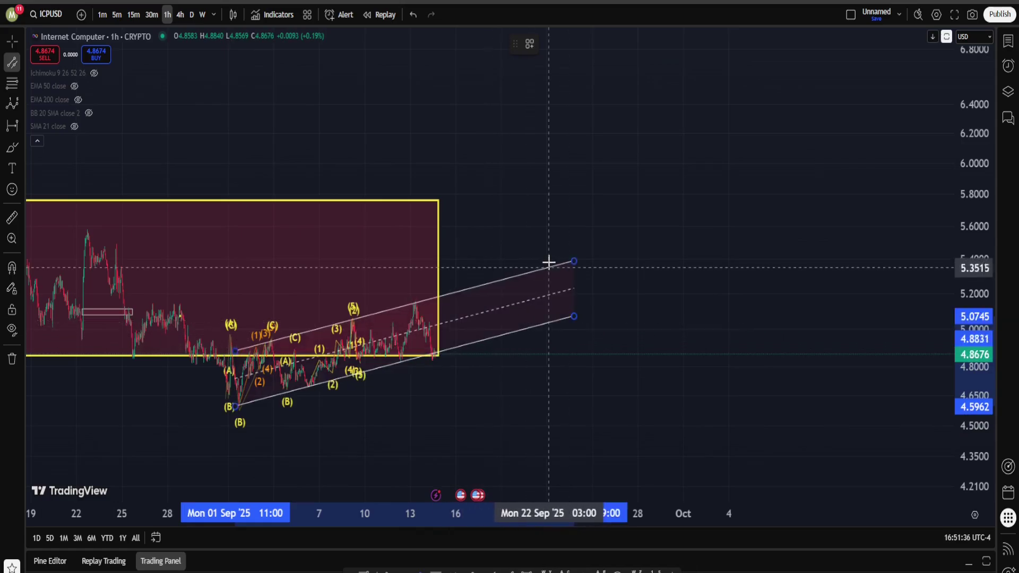
click(548, 263)
Sketch a yellow rising path from the box corner, undo the stray stroke, and dismiss context menus
click(12, 147)
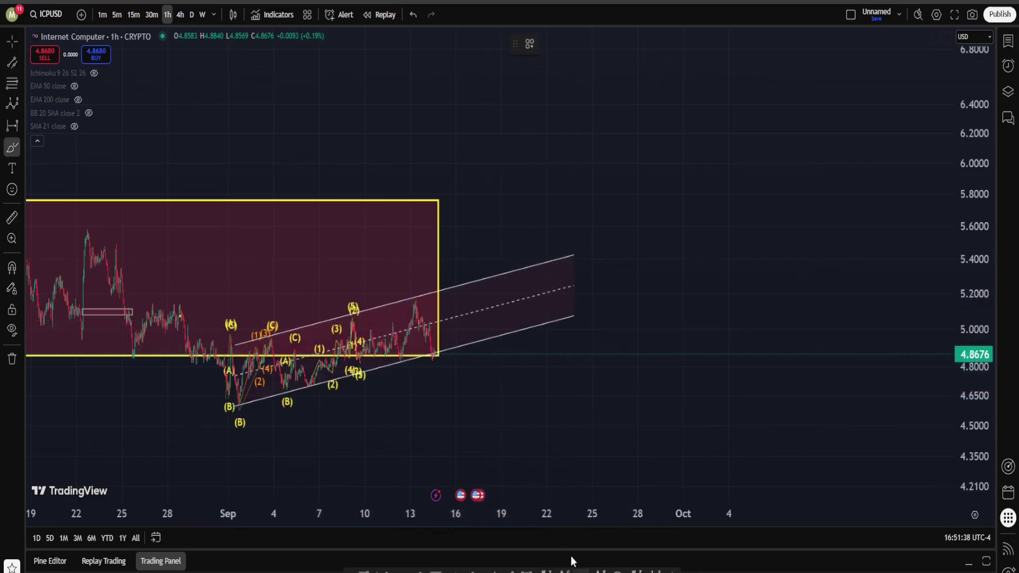
mouse_move(436, 351)
mouse_down()
mouse_move(455, 256)
mouse_move(463, 270)
mouse_move(469, 254)
mouse_move(496, 279)
mouse_move(533, 166)
mouse_up()
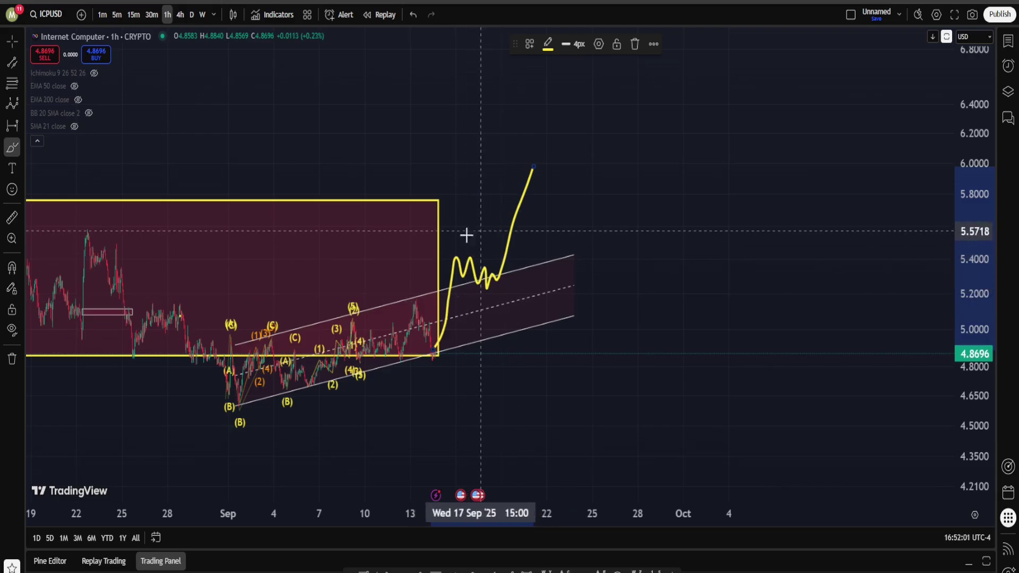
drag(590, 133, 524, 153)
key(ctrl+z)
right_click(370, 312)
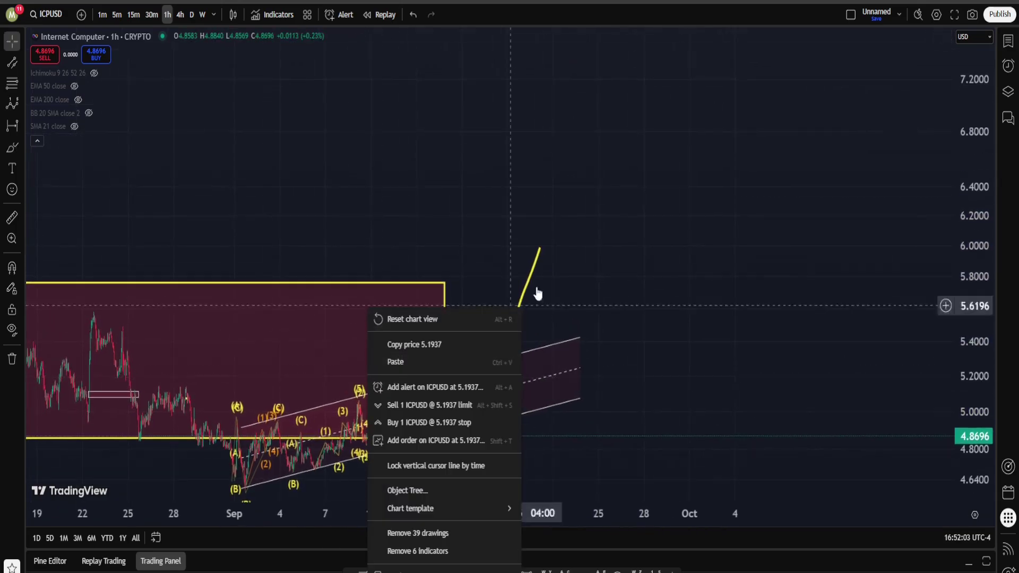
click(393, 319)
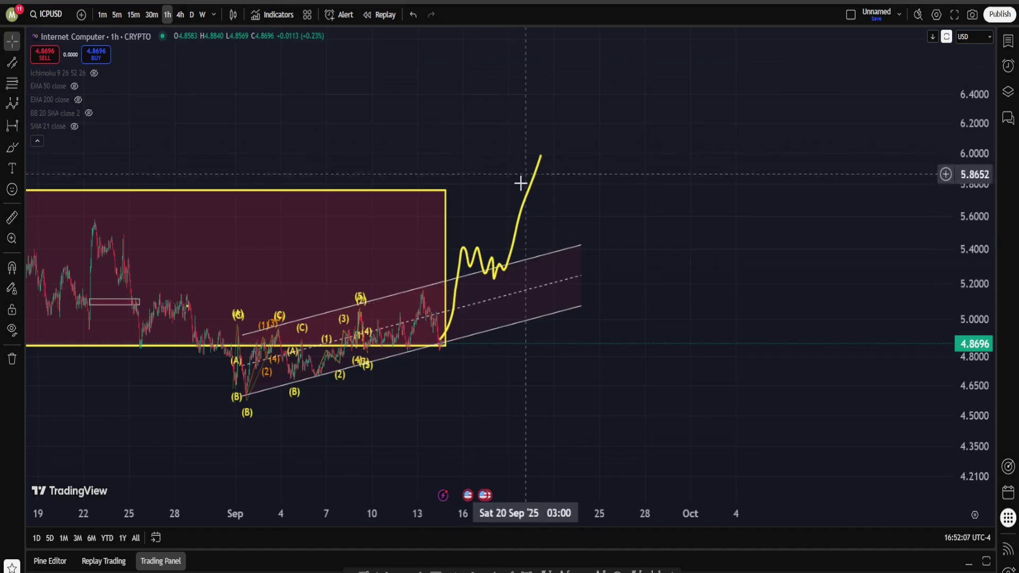
right_click(554, 119)
click(502, 182)
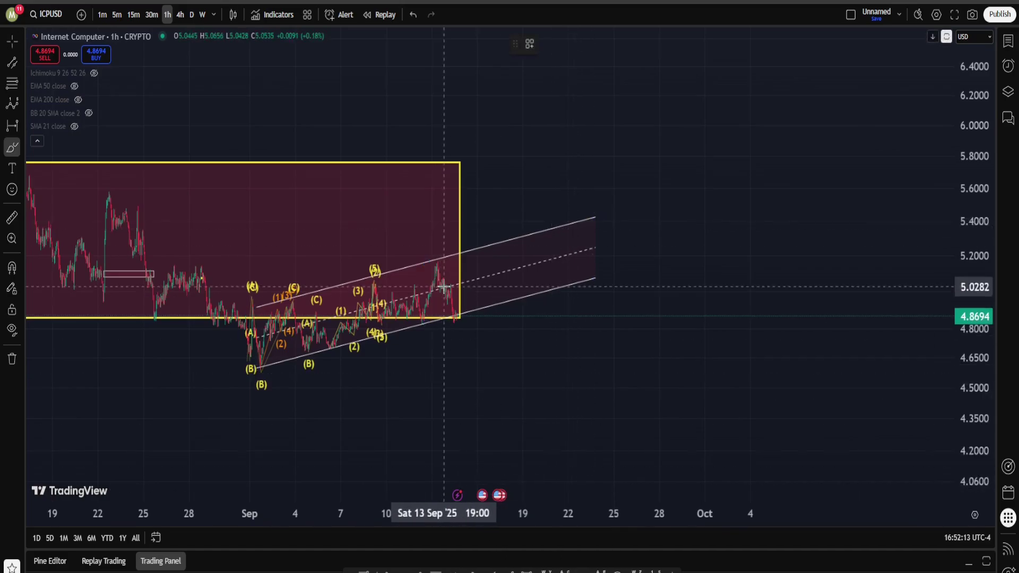
drag(436, 265, 466, 335)
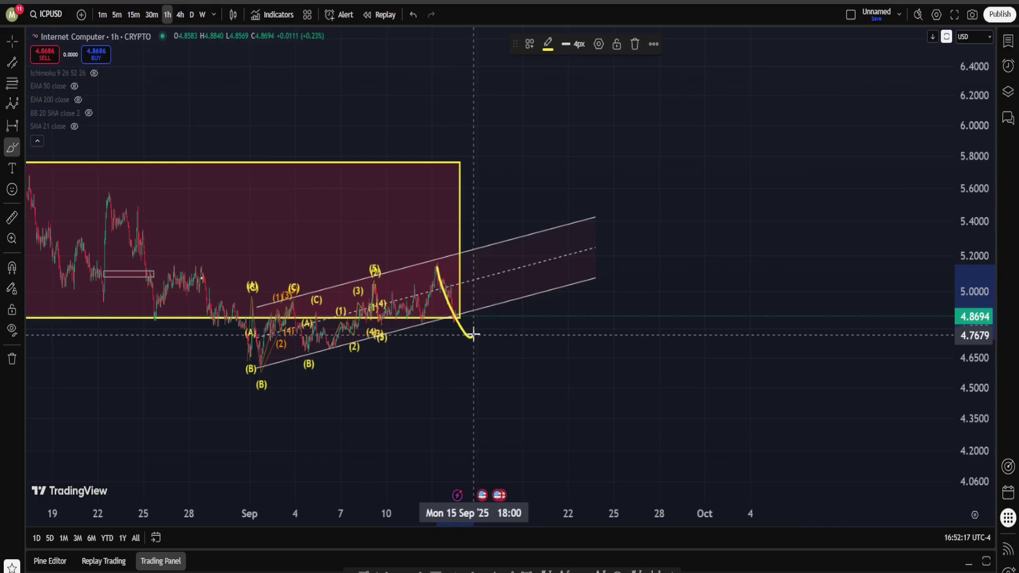
mouse_move(473, 335)
mouse_down()
mouse_move(520, 287)
mouse_move(561, 409)
mouse_up()
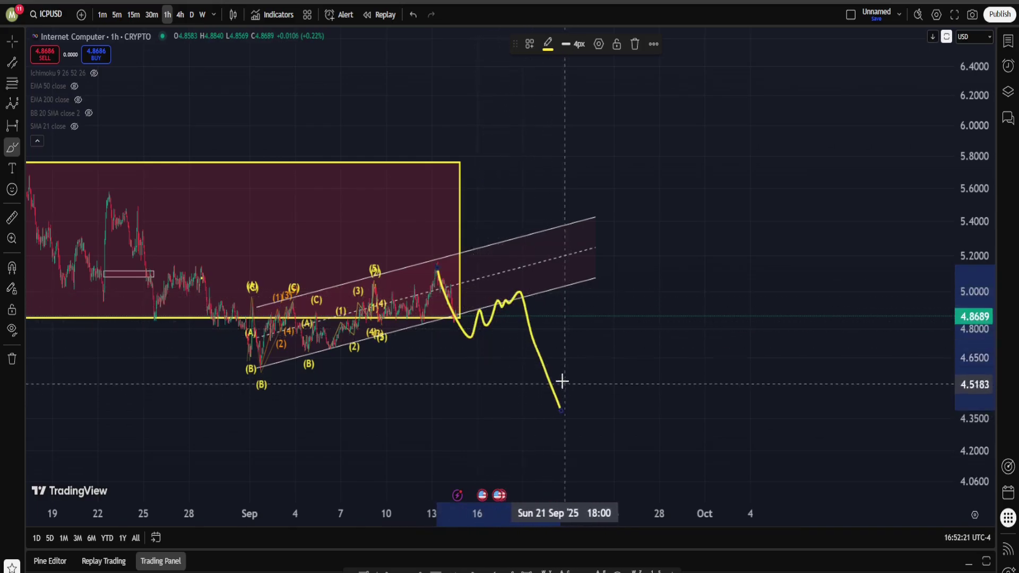
scroll(479, 329, down, 4)
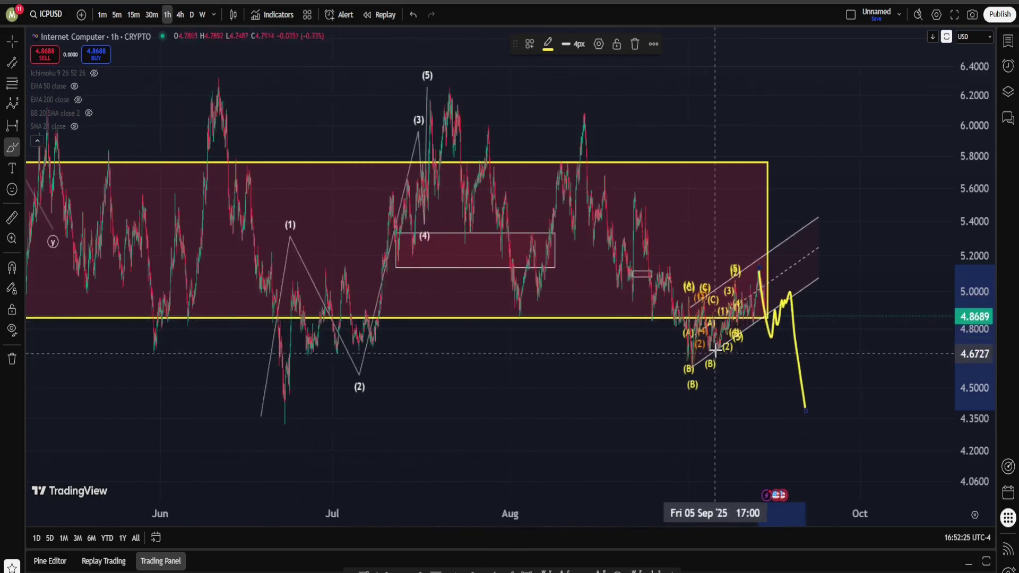
mouse_move(695, 334)
mouse_down()
mouse_move(662, 357)
mouse_move(689, 342)
mouse_up()
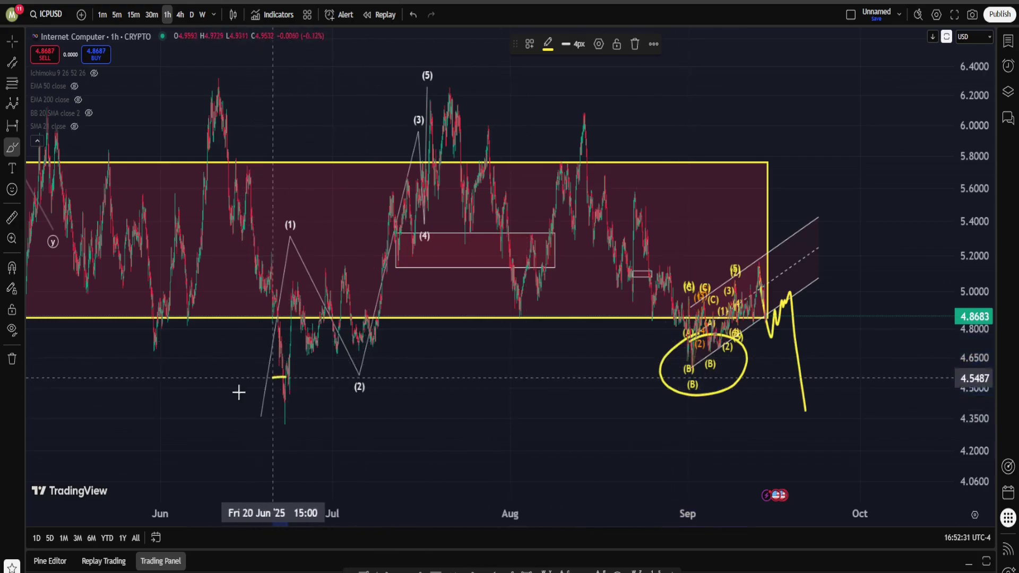
mouse_move(273, 377)
mouse_down()
mouse_move(236, 419)
mouse_move(353, 395)
mouse_up()
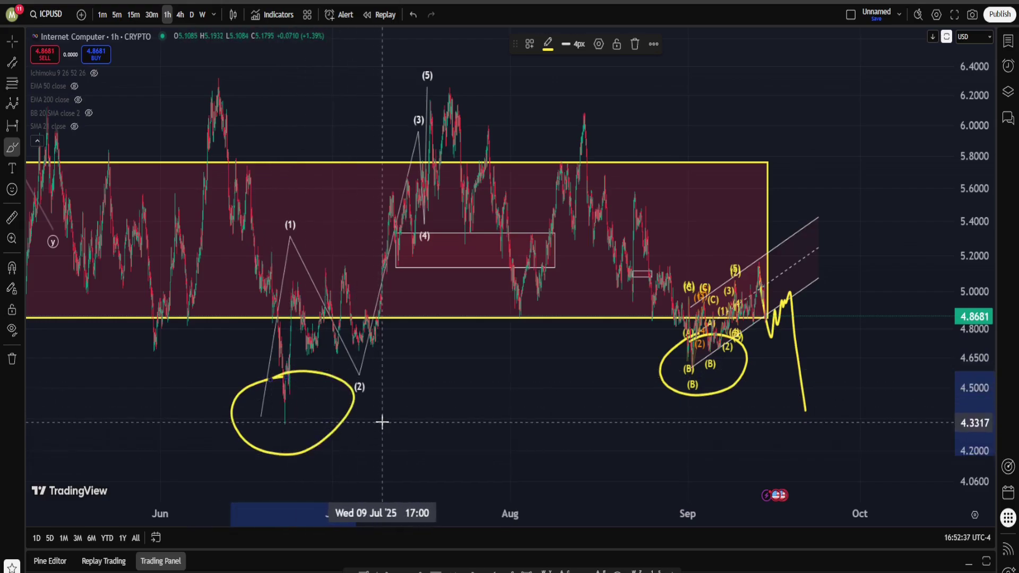
key(ctrl+z)
key(ctrl+z)
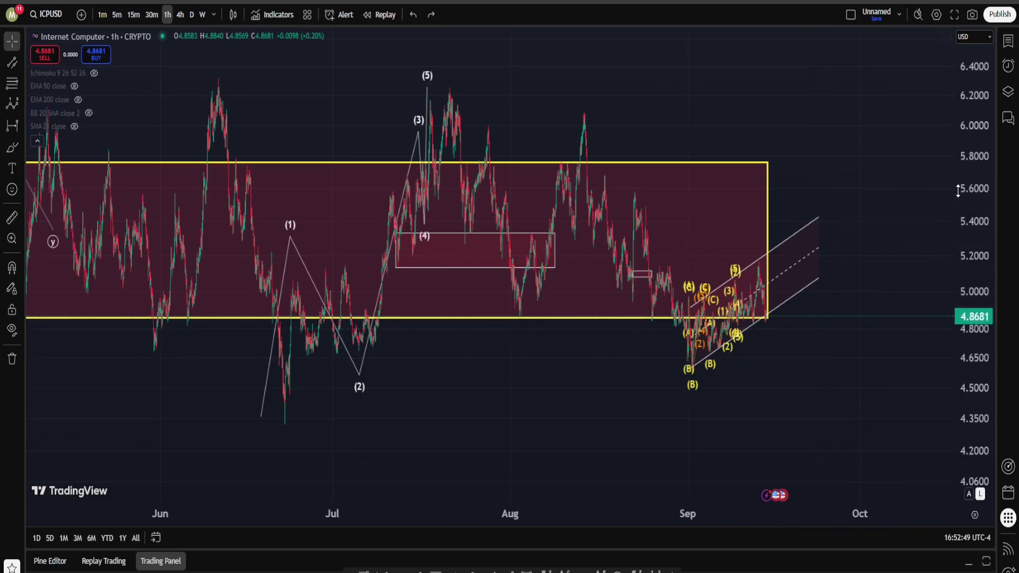
Switch to the 4-hour chart and draw a downward trend line from the range box corner
scroll(957, 191, up, 2)
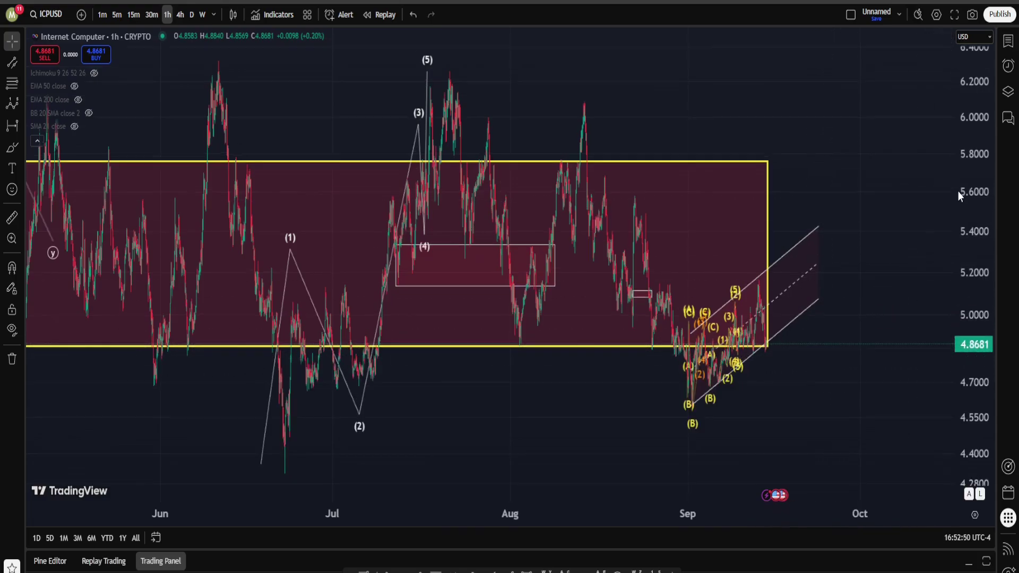
click(181, 15)
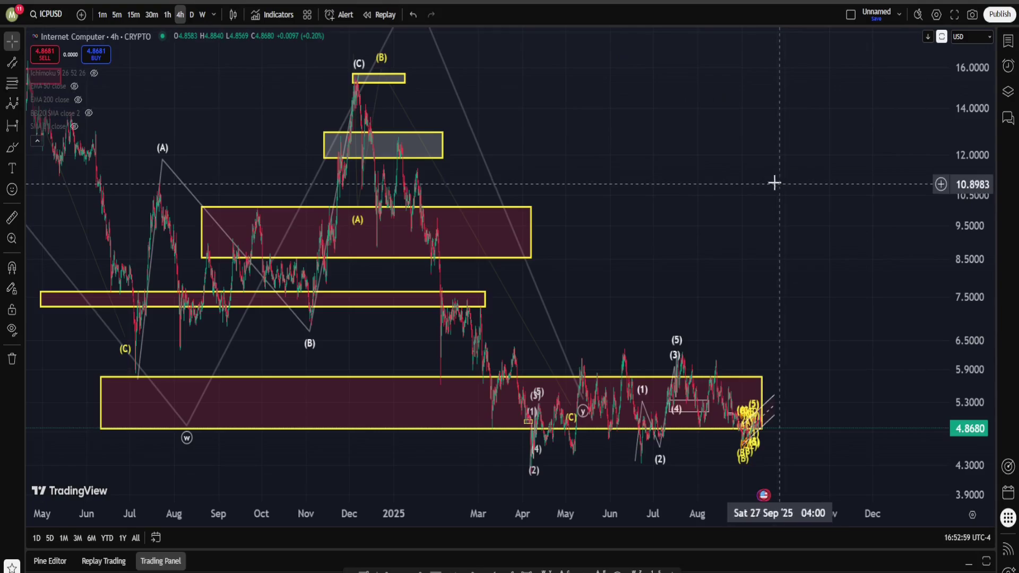
scroll(690, 234, up, 5)
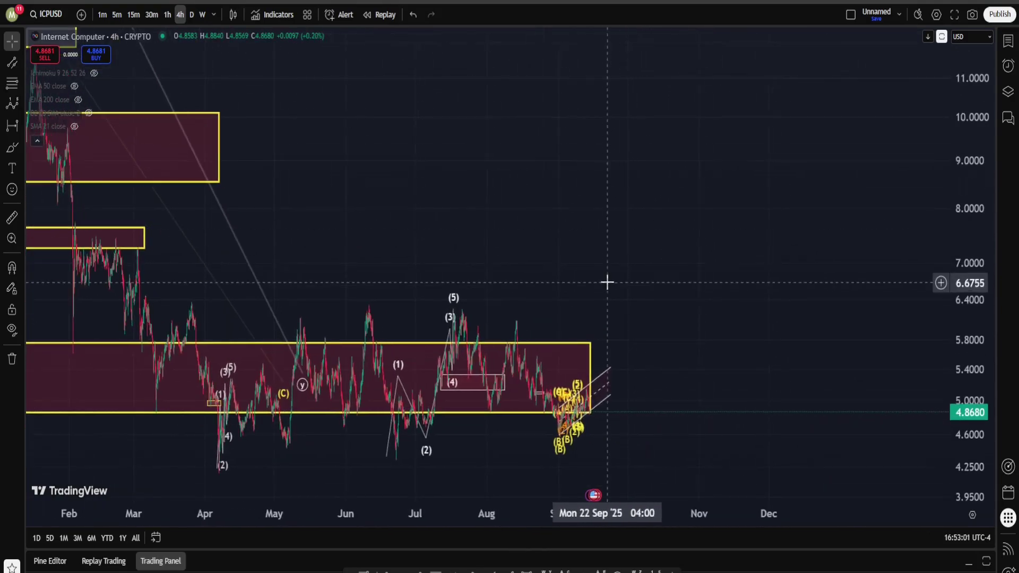
click(589, 412)
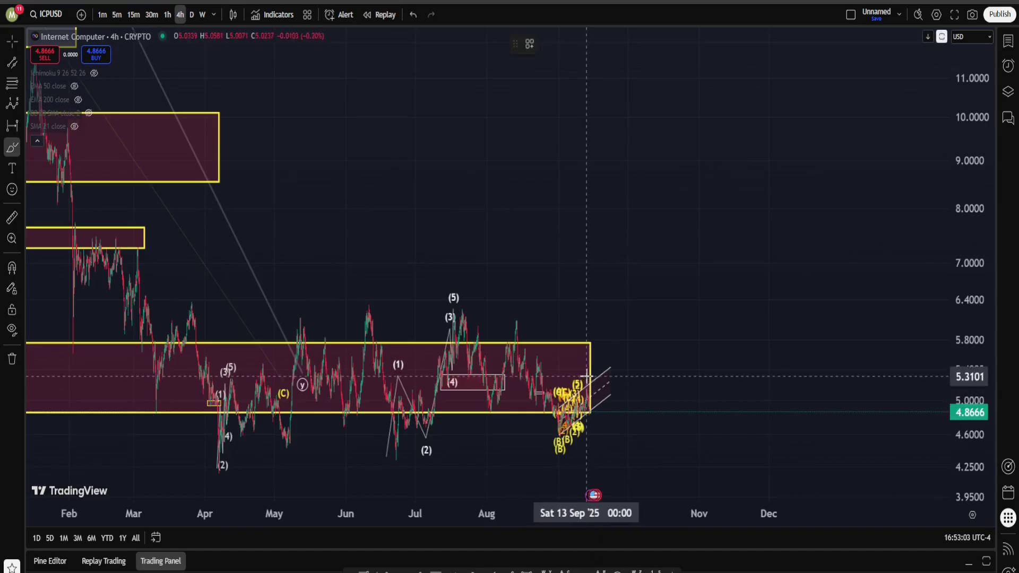
click(606, 493)
Sketch freehand projections: a loop, a zigzag to about 7.0, and a circled consolidation
mouse_move(563, 366)
mouse_down()
mouse_move(184, 432)
mouse_move(584, 466)
mouse_move(406, 332)
mouse_up()
key(Delete)
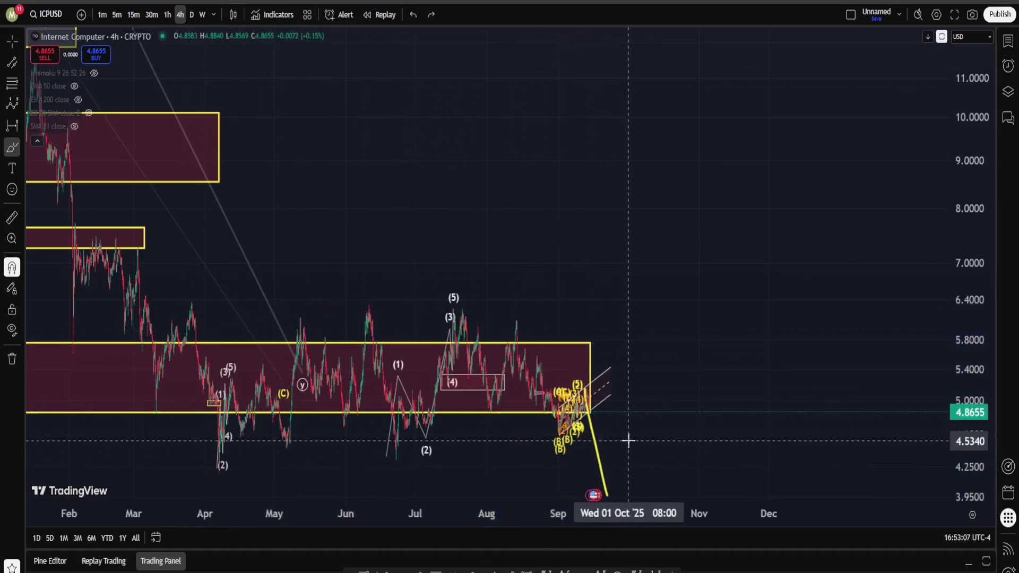
drag(982, 485, 744, 408)
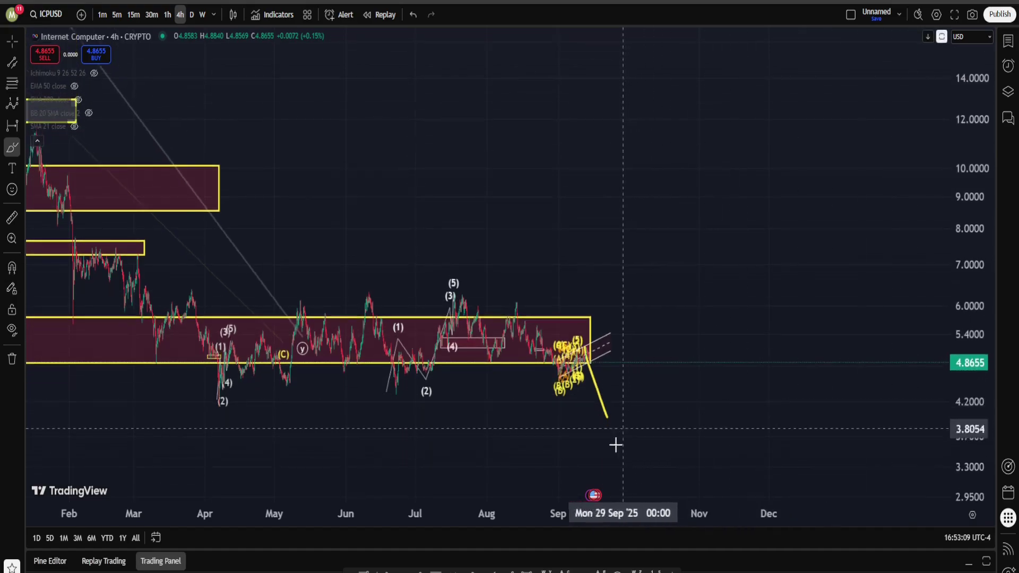
mouse_move(609, 412)
mouse_down()
mouse_move(652, 327)
mouse_move(662, 255)
mouse_move(681, 334)
mouse_move(716, 325)
mouse_up()
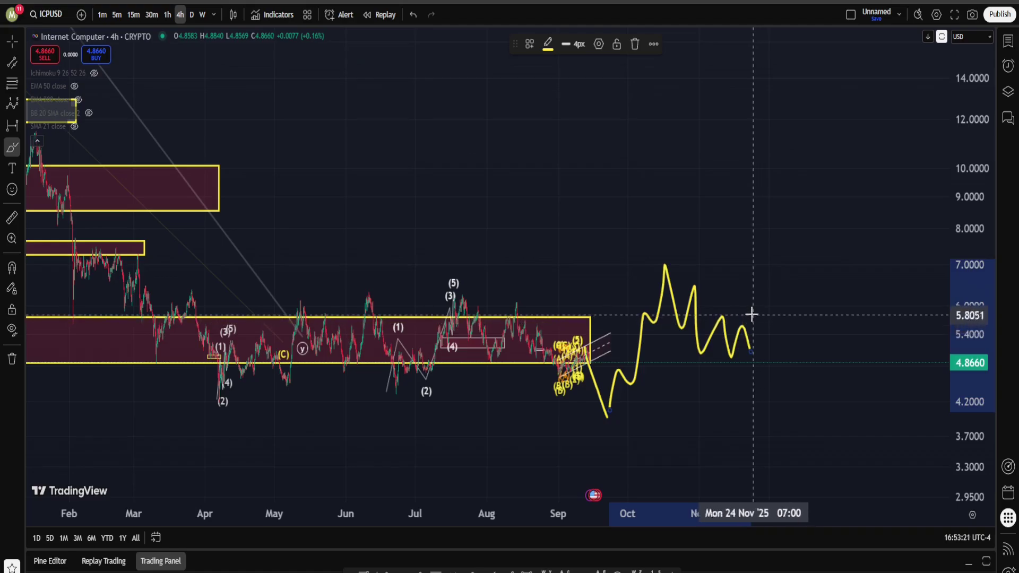
mouse_move(751, 314)
mouse_down()
mouse_move(716, 400)
mouse_move(753, 400)
mouse_up()
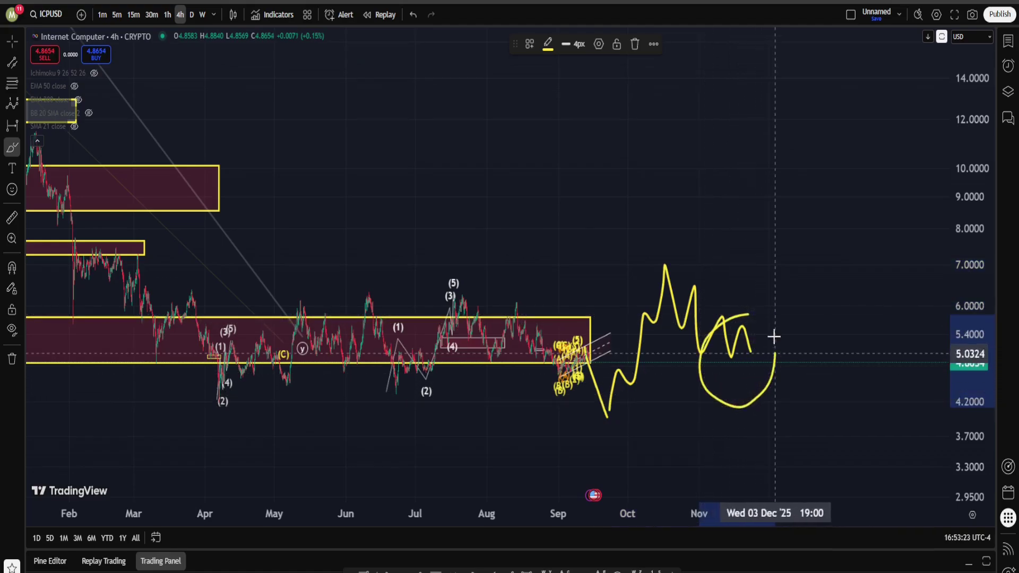
drag(774, 336, 765, 319)
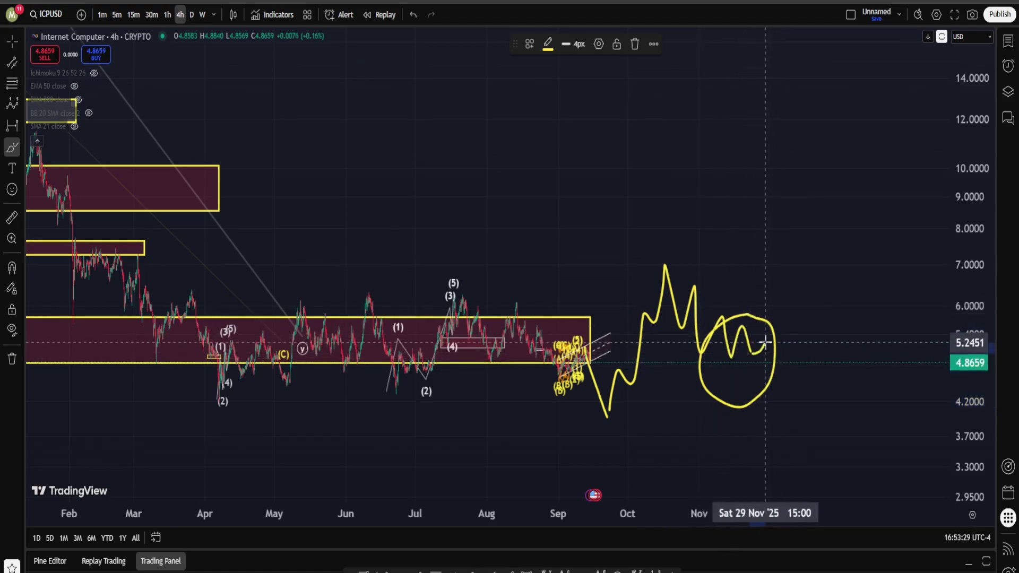
Sketch a steep rally to about 13.68, undo the sketches, and switch to the daily timeframe
drag(767, 332, 812, 84)
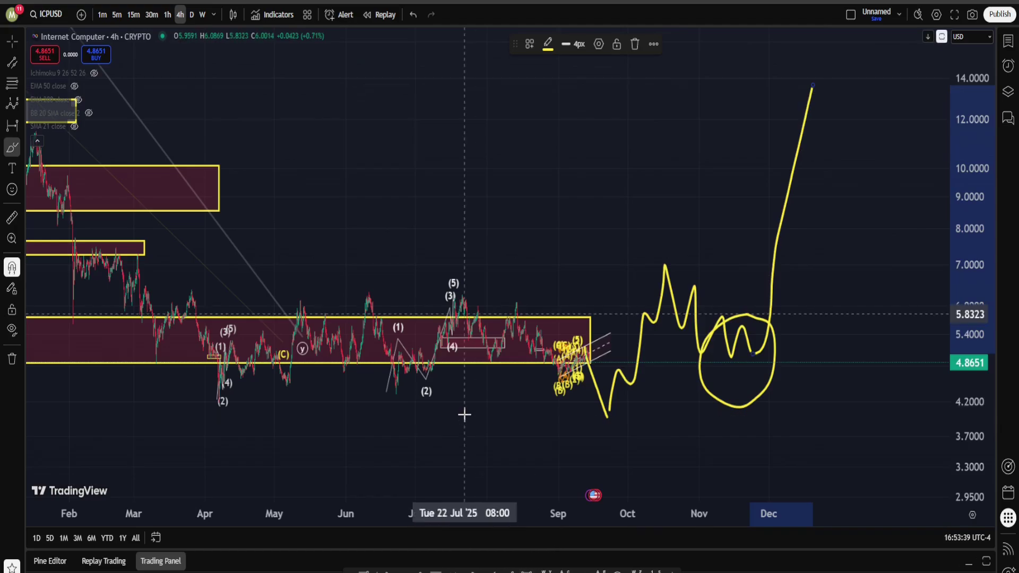
key(ctrl+z)
key(ctrl+z)
key(ctrl+z)
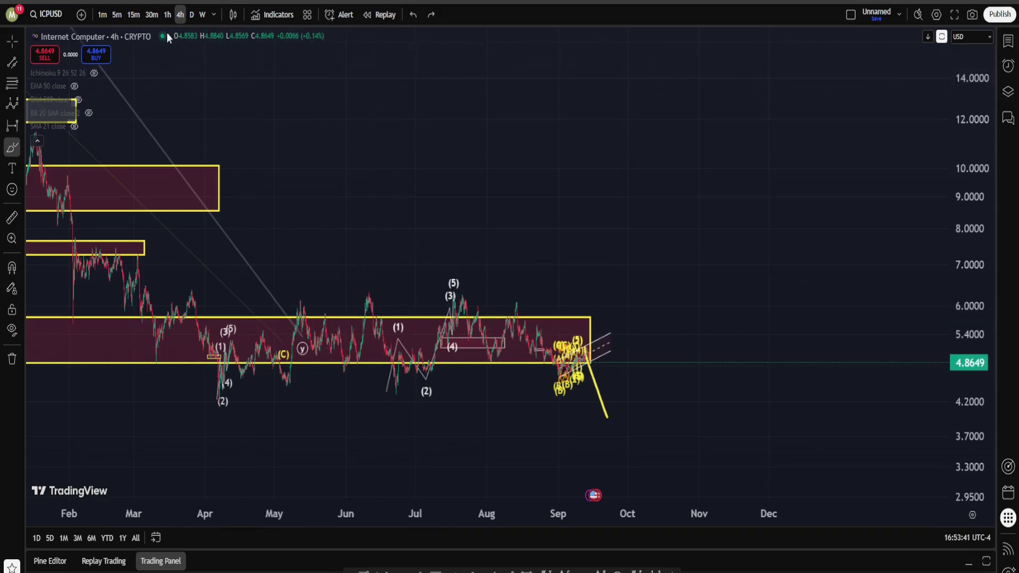
click(192, 15)
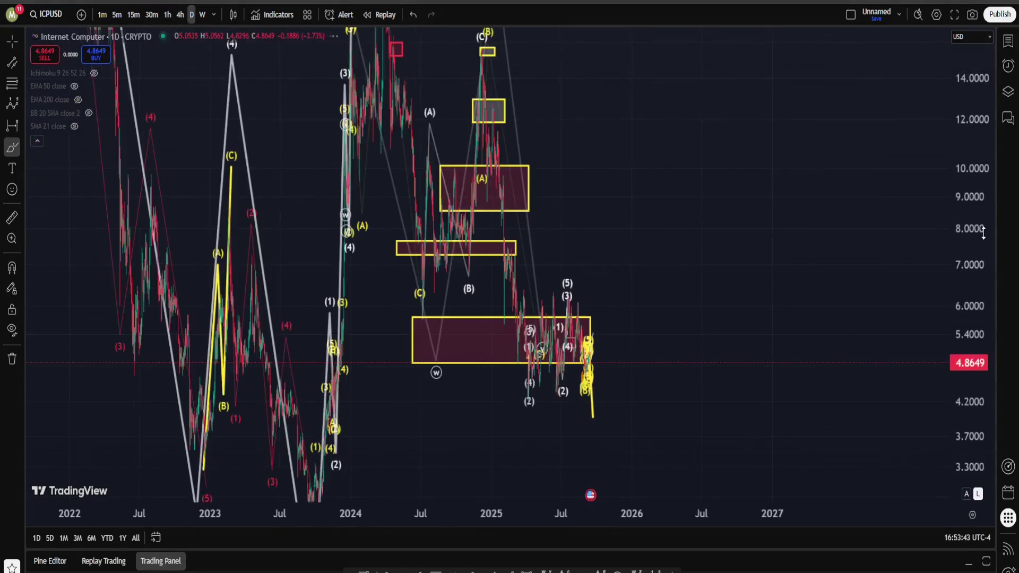
Start an Elliott wave at the 2023 low, with (1) at the 2024 high and (2) at the current low
double_click(982, 234)
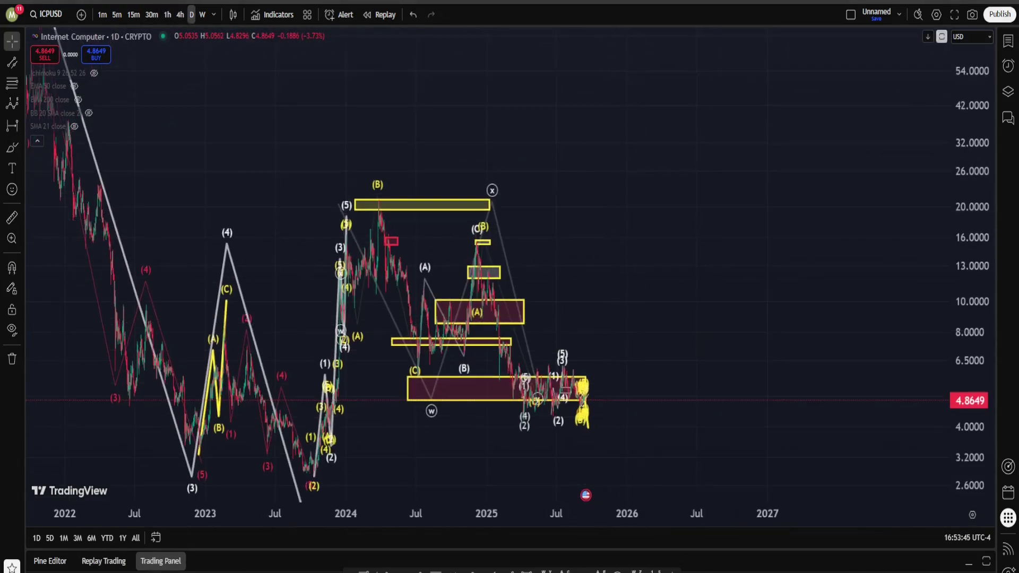
click(12, 104)
click(306, 467)
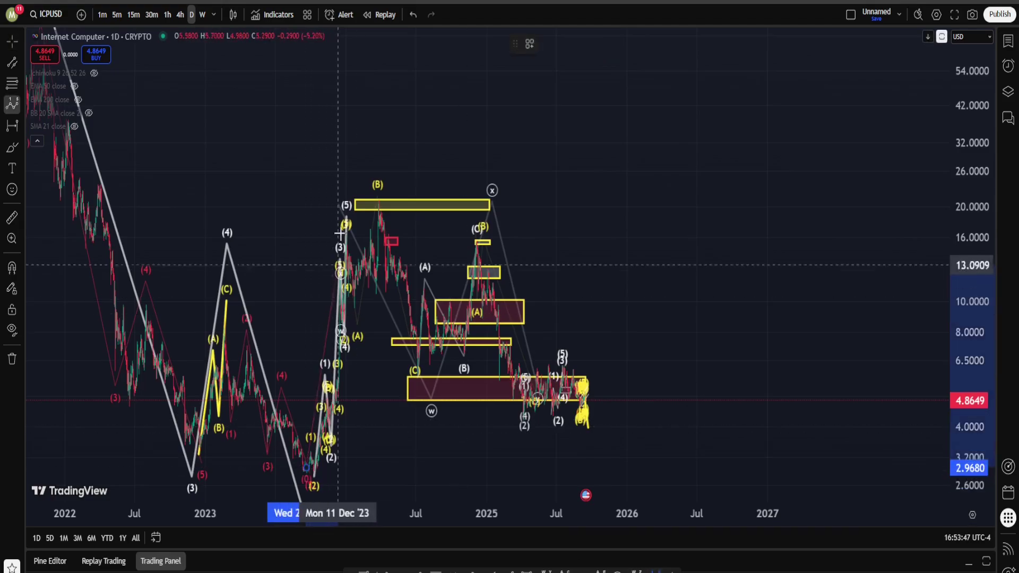
click(344, 187)
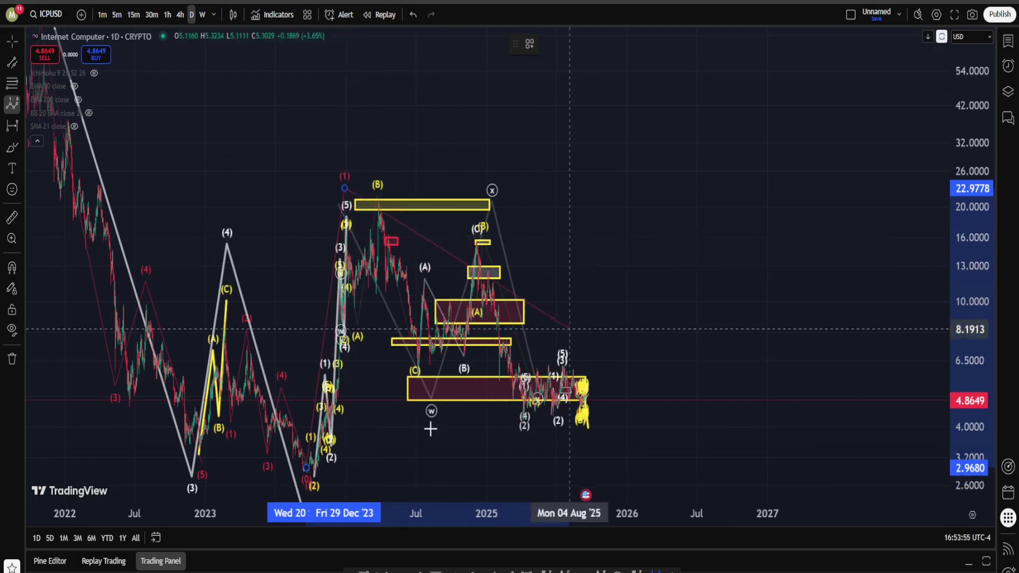
click(593, 422)
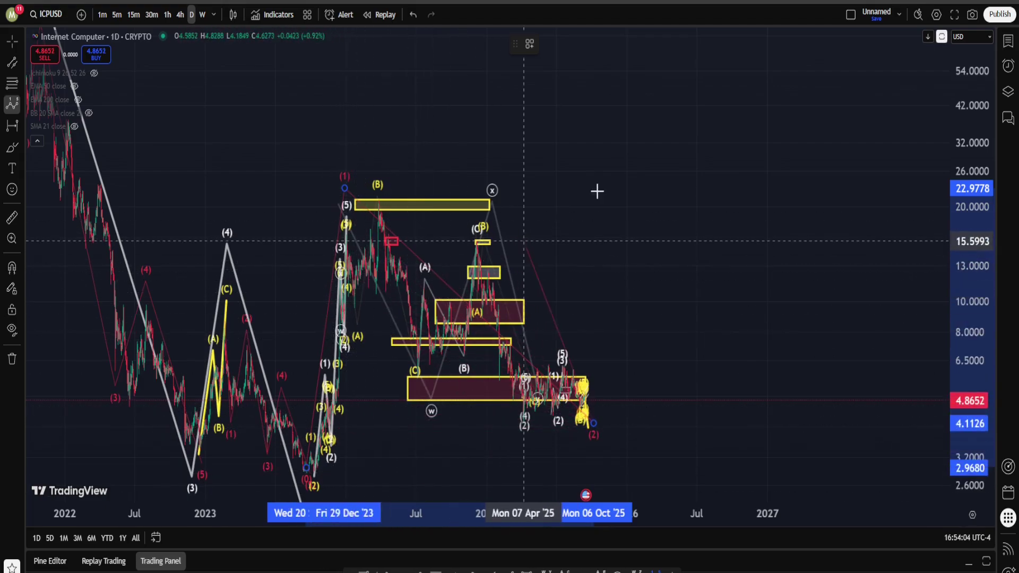
Compress the price scale and place waves (3) near 101.76, (4) near 53.5 and (5) near 209
drag(956, 175, 956, 235)
drag(967, 293, 967, 313)
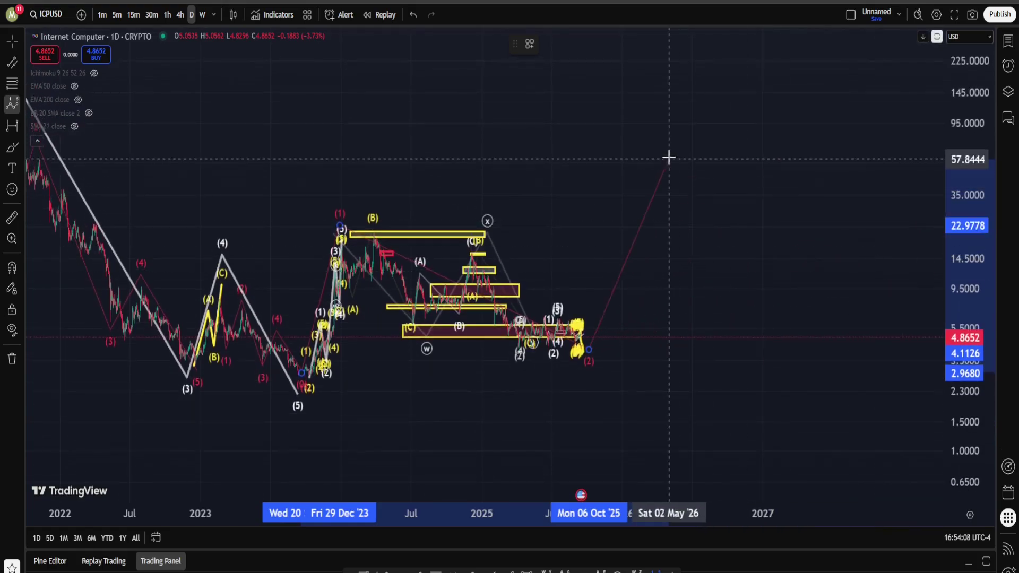
click(641, 118)
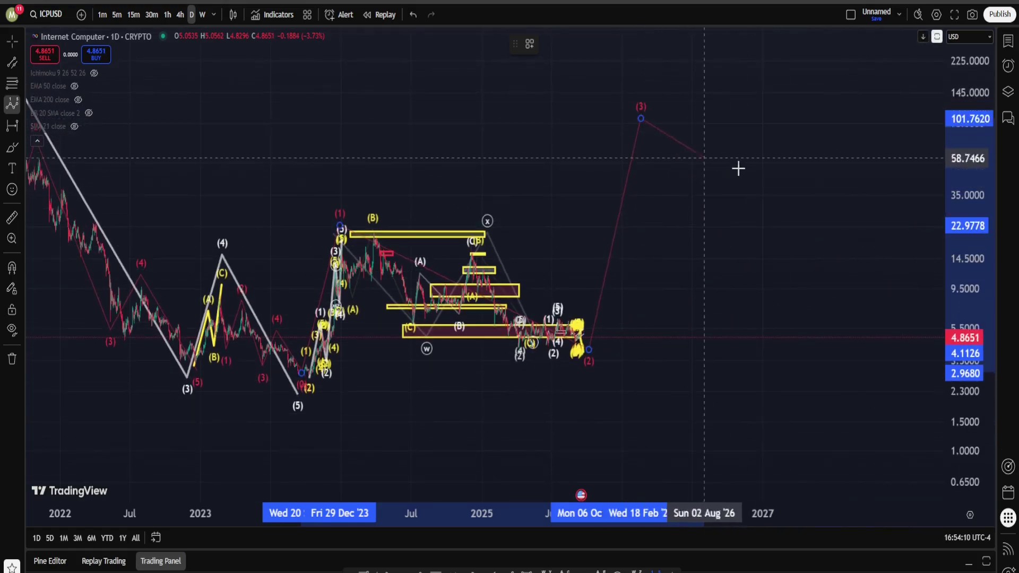
click(757, 165)
click(781, 66)
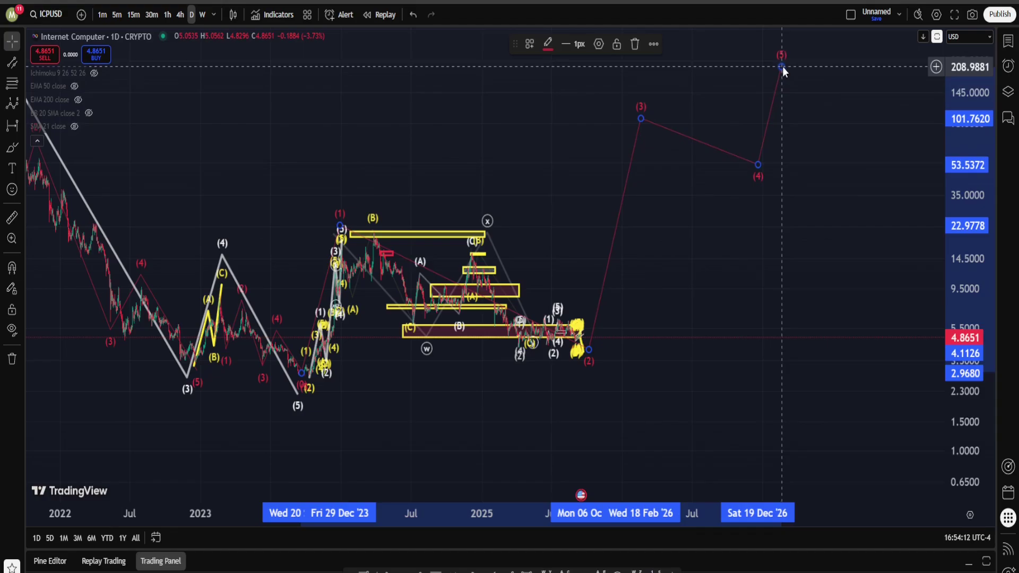
Frame the projection, circle and undo an ellipse around wave (3), and refit the price scale
drag(782, 68, 762, 136)
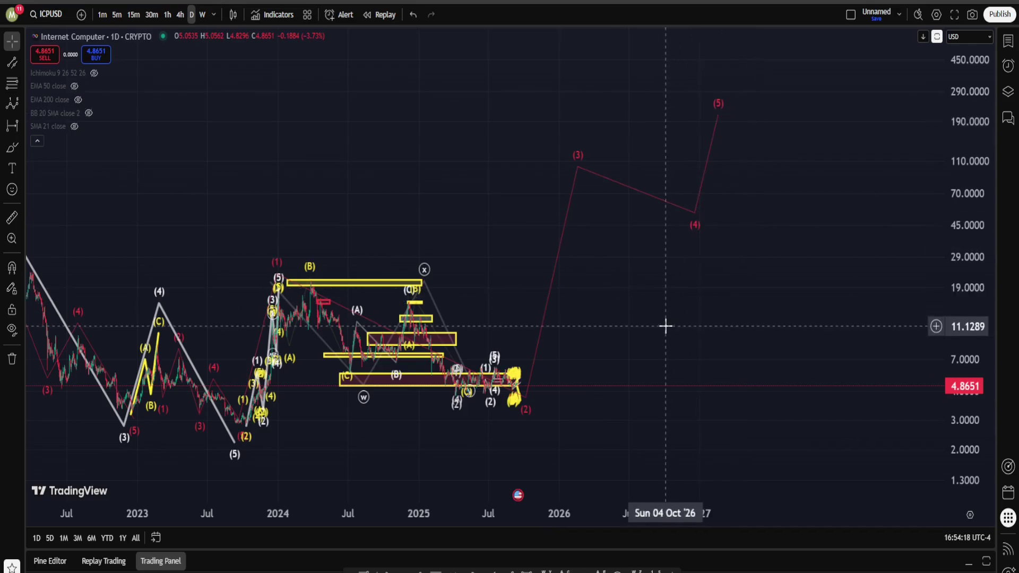
drag(666, 326, 672, 323)
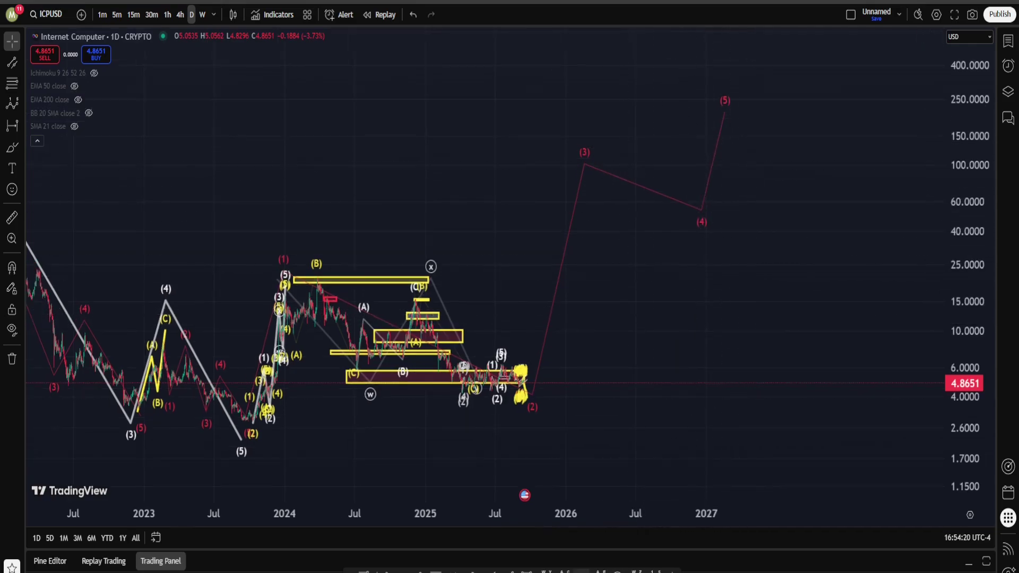
key(alt+b)
mouse_move(591, 137)
mouse_down()
mouse_move(596, 430)
mouse_move(561, 142)
mouse_up()
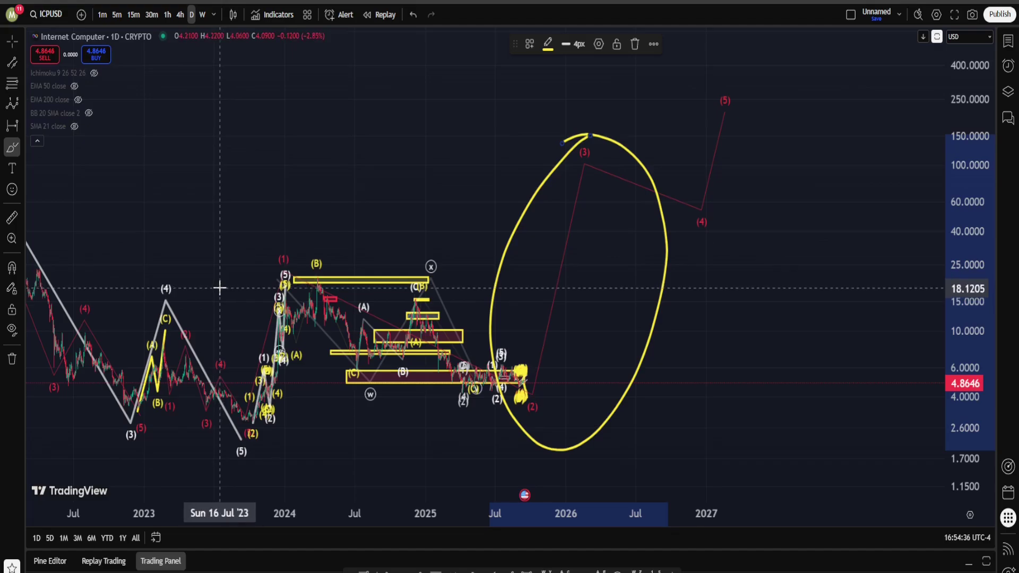
key(ctrl)
key(ctrl+z)
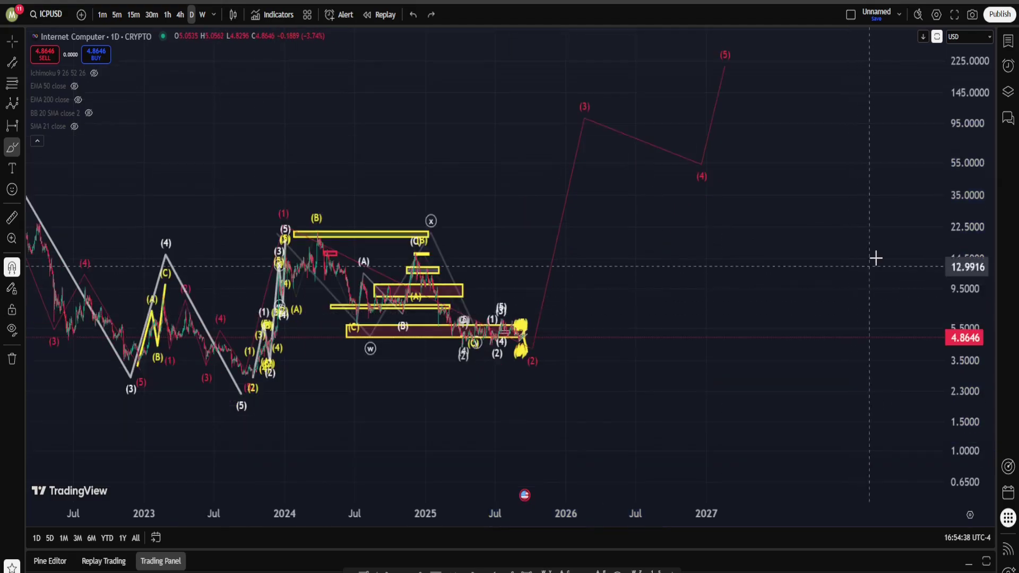
double_click(973, 200)
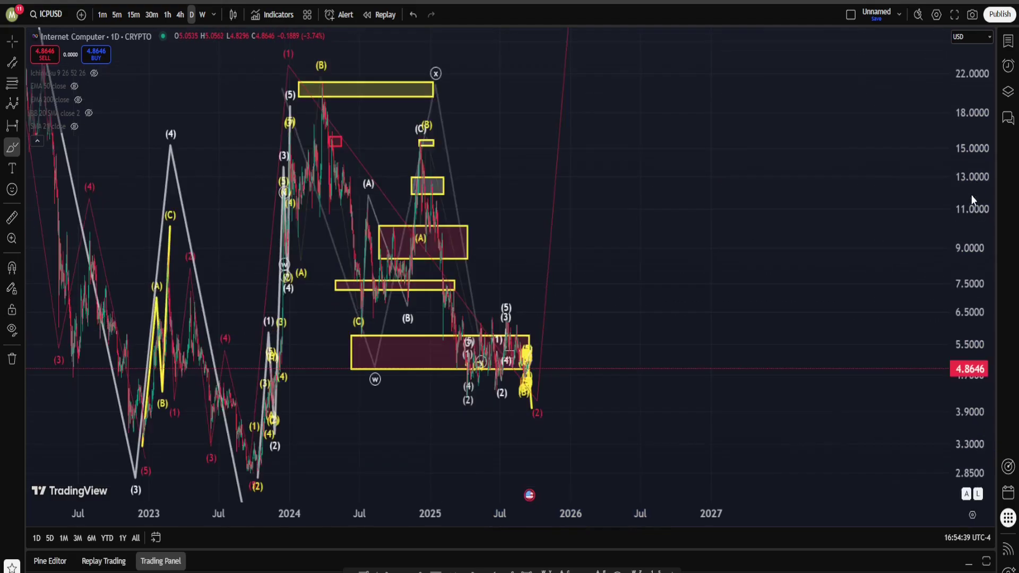
Switch ICPUSD to the 15-minute timeframe and pan to the recent price action
click(130, 16)
drag(666, 284, 856, 413)
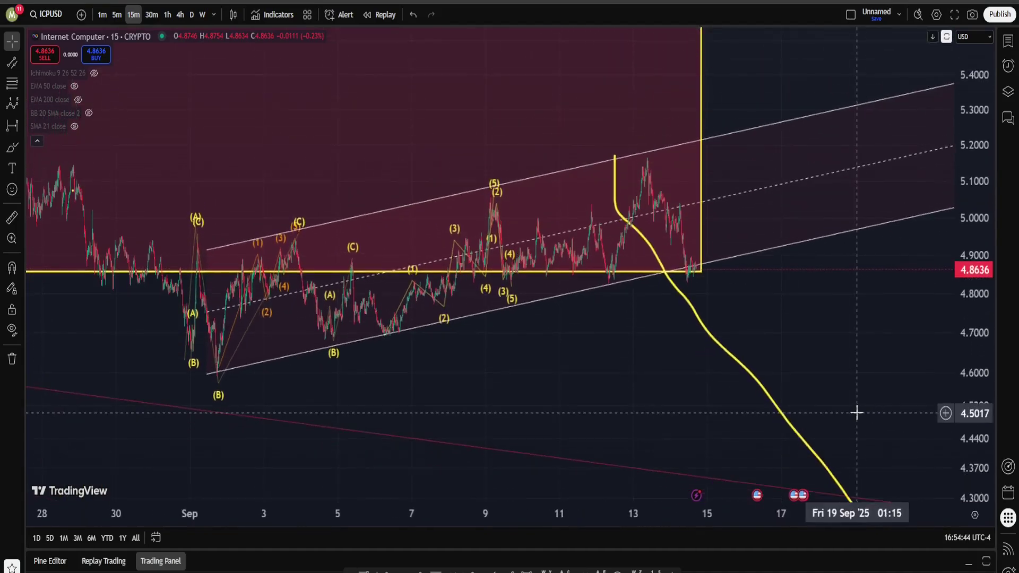
scroll(811, 382, down, 3)
right_click(725, 350)
drag(725, 350, 559, 407)
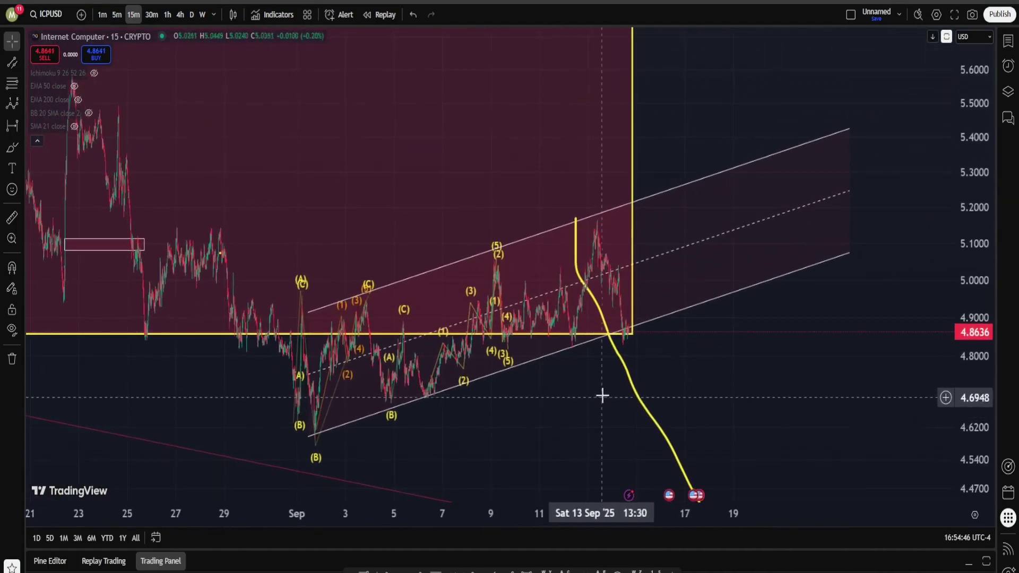
Delete the yellow downward projection curve
click(615, 341)
key(Delete)
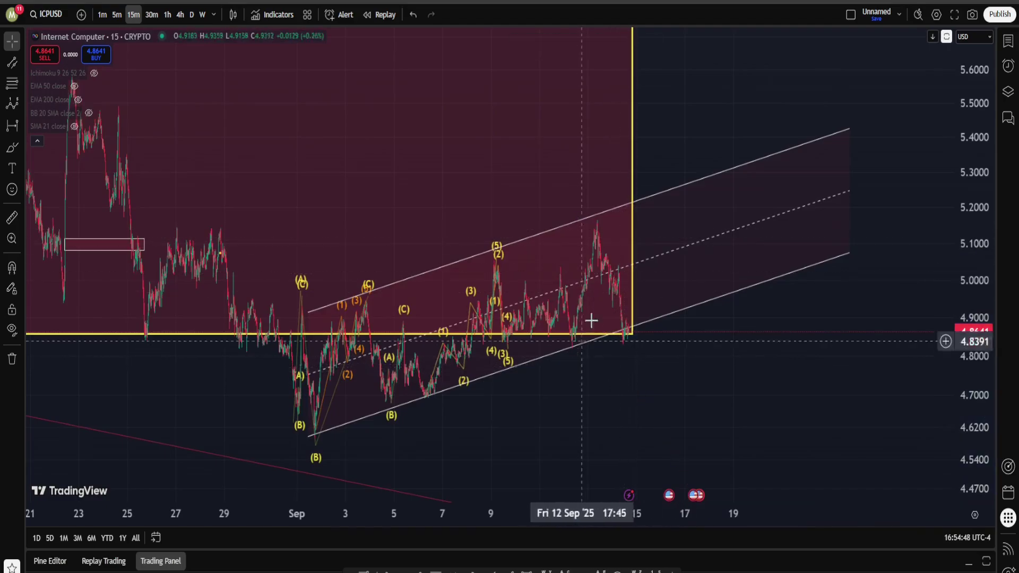
drag(721, 419, 673, 443)
Sketch a rally from the channel bottom to 5.73 and a dip-and-rise stroke, then undo both
click(12, 147)
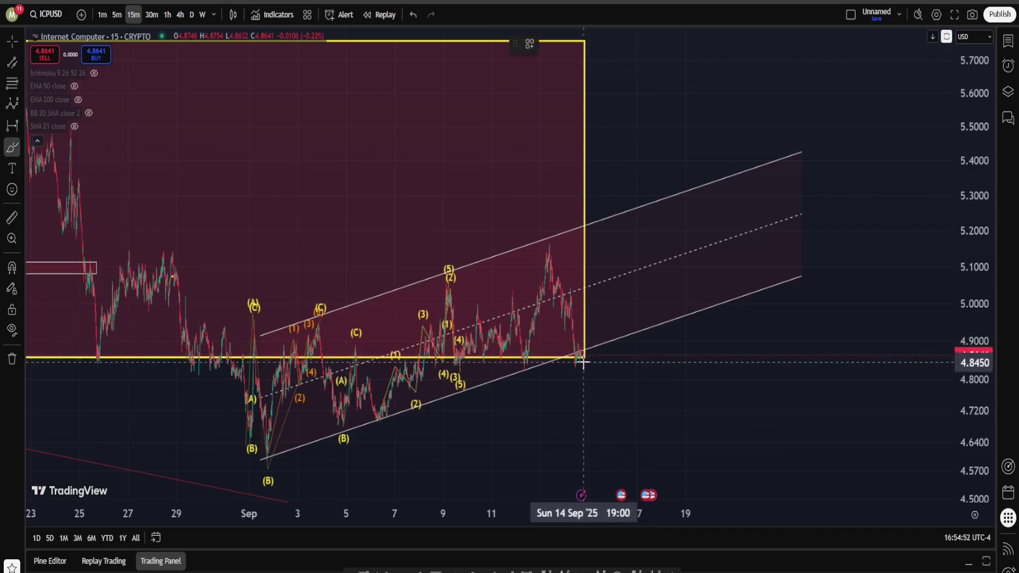
mouse_move(583, 362)
mouse_down()
mouse_move(630, 166)
mouse_move(657, 200)
mouse_move(707, 50)
mouse_up()
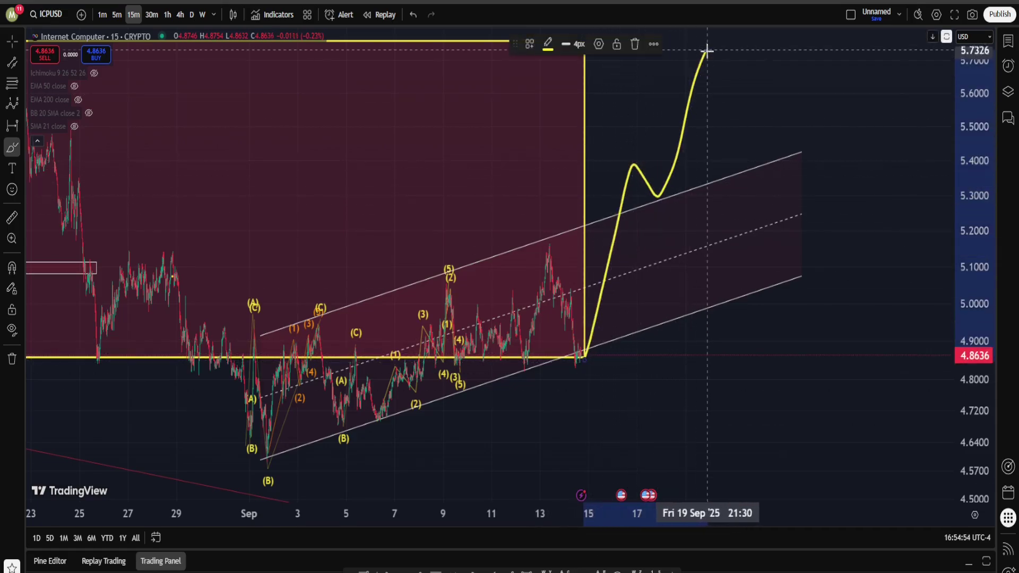
mouse_move(533, 245)
mouse_down()
mouse_move(618, 397)
mouse_move(644, 310)
mouse_move(714, 432)
mouse_up()
key(ctrl+z)
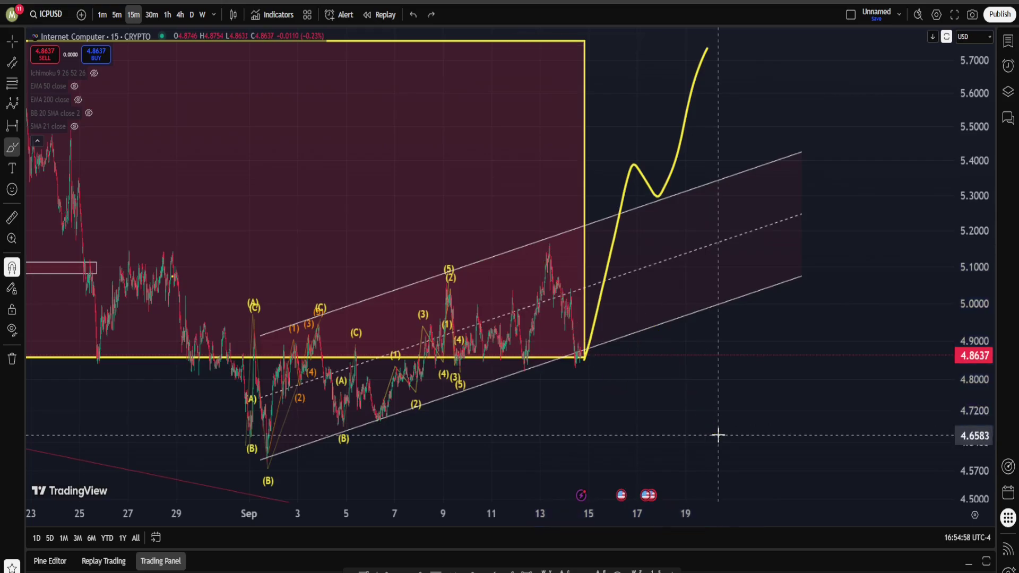
key(ctrl+z)
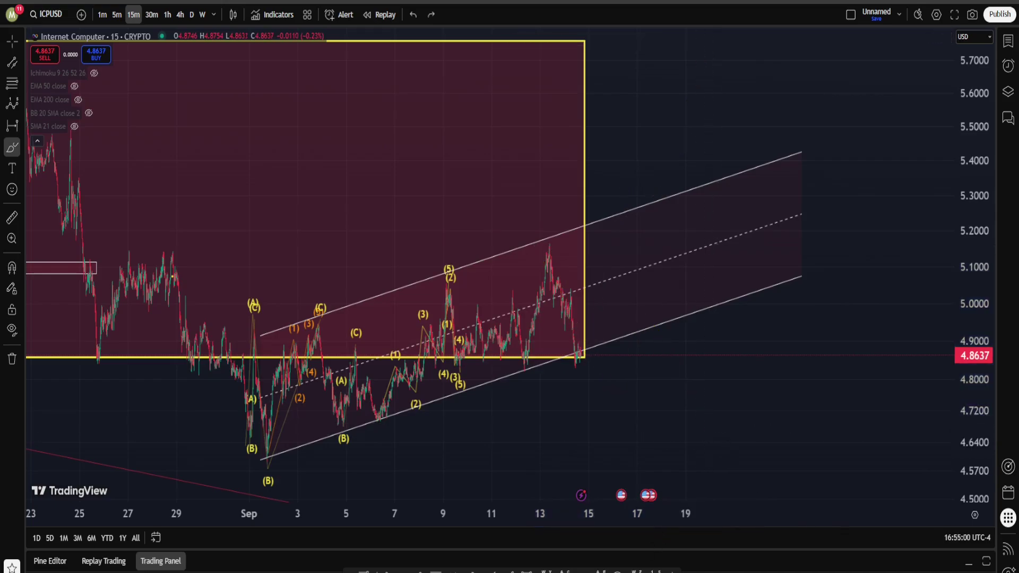